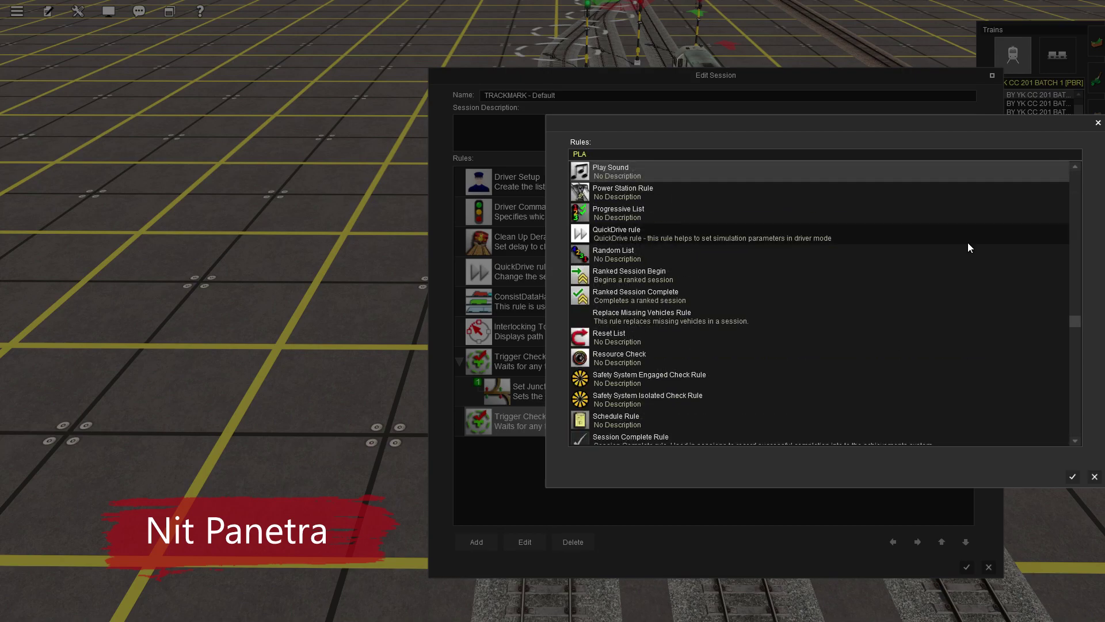
Step: Add a Play Sound rule to the session and nest it under the MASUK PERON trigger check
click(1074, 477)
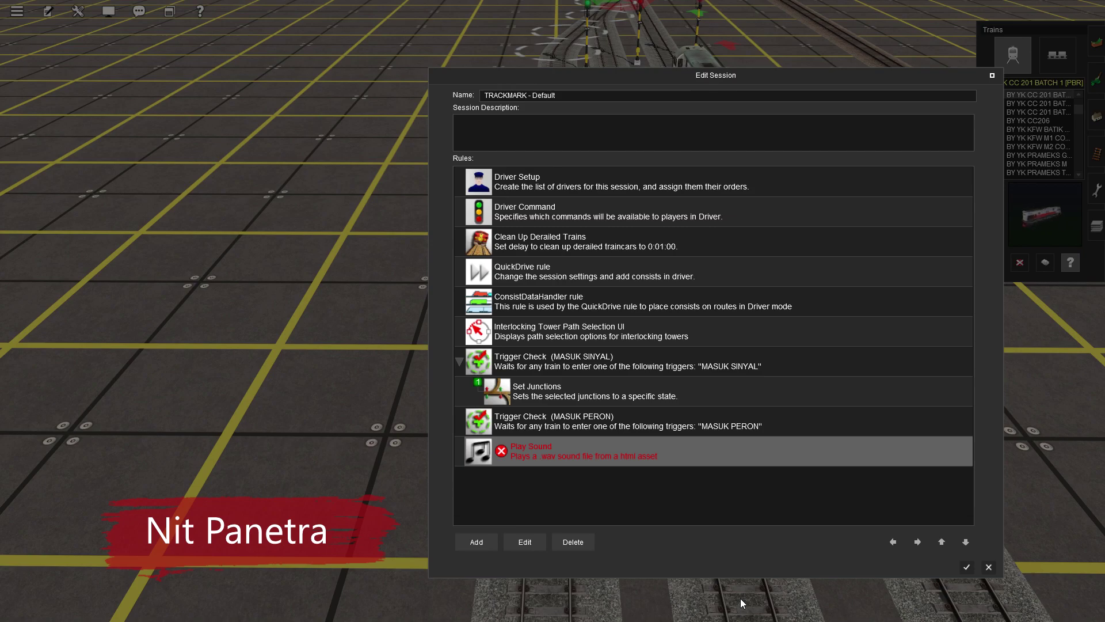
click(915, 543)
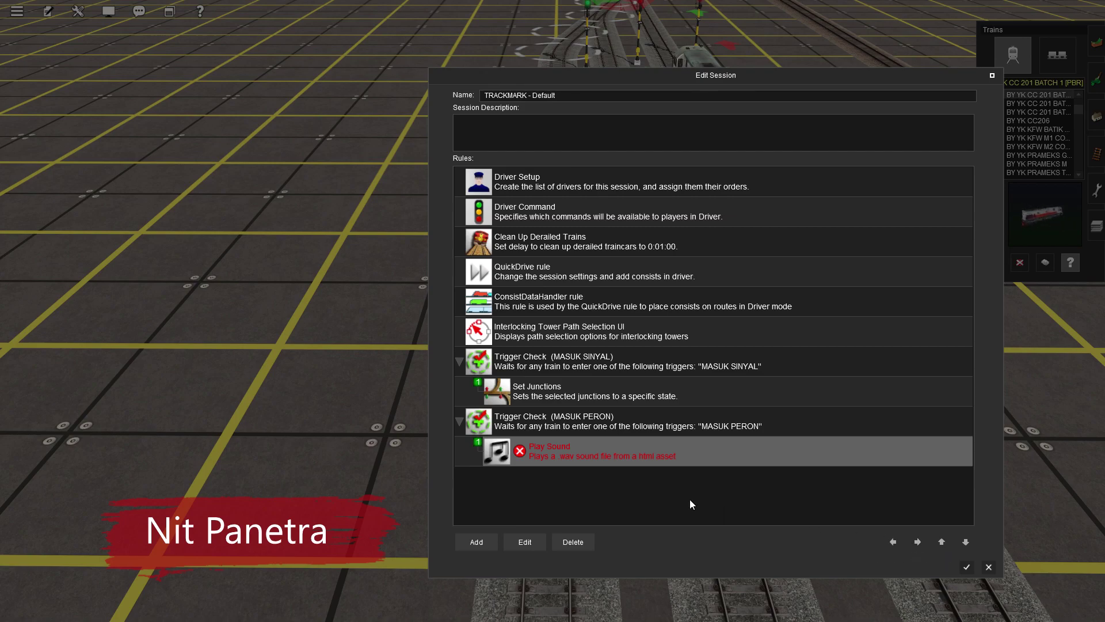
Step: Set the HTML asset of the Play Sound rule to Nit-HTML Rule
click(529, 543)
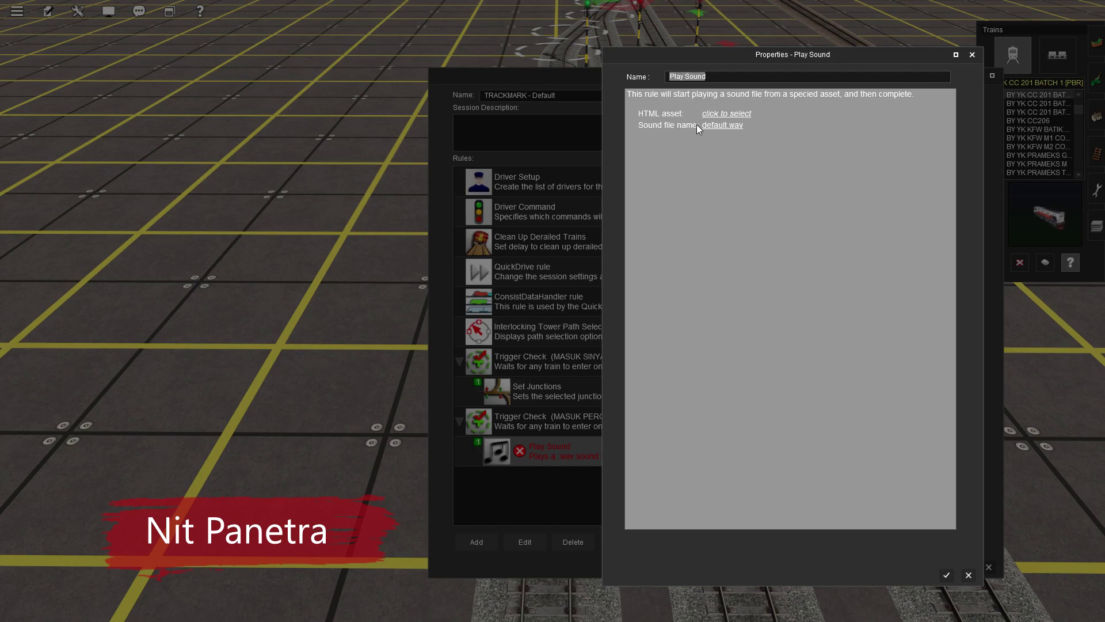
click(732, 117)
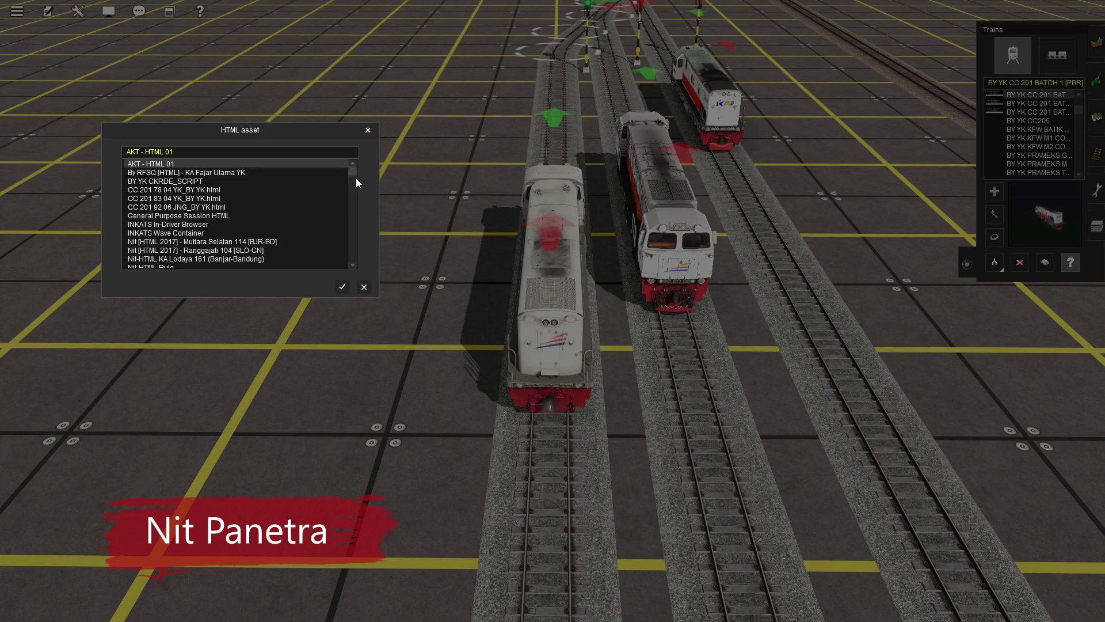
scroll(356, 174, down, 1)
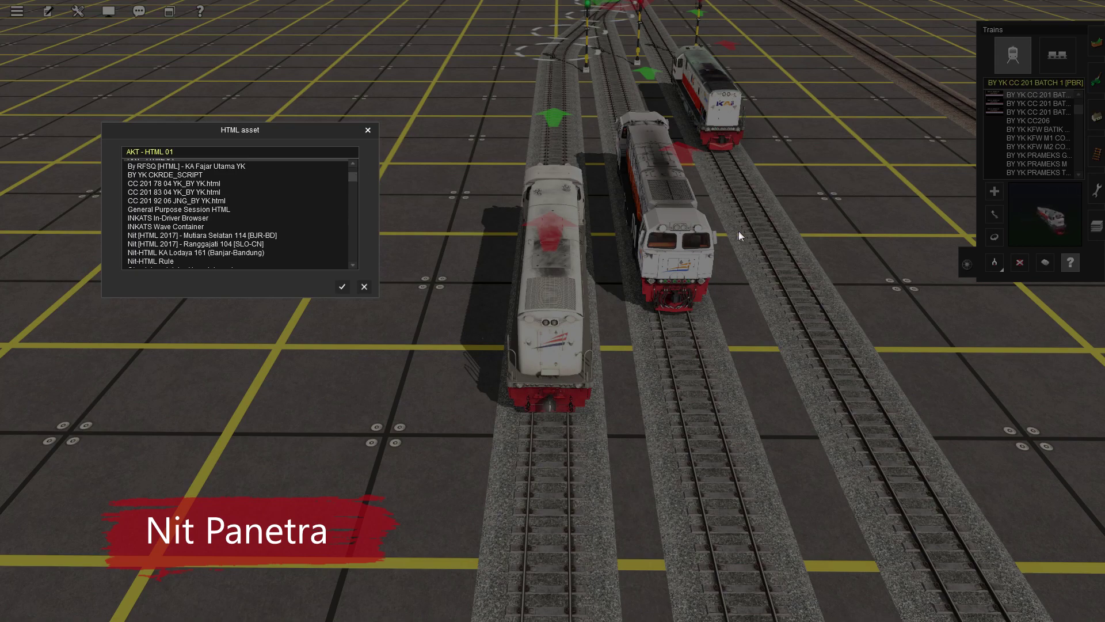
click(225, 261)
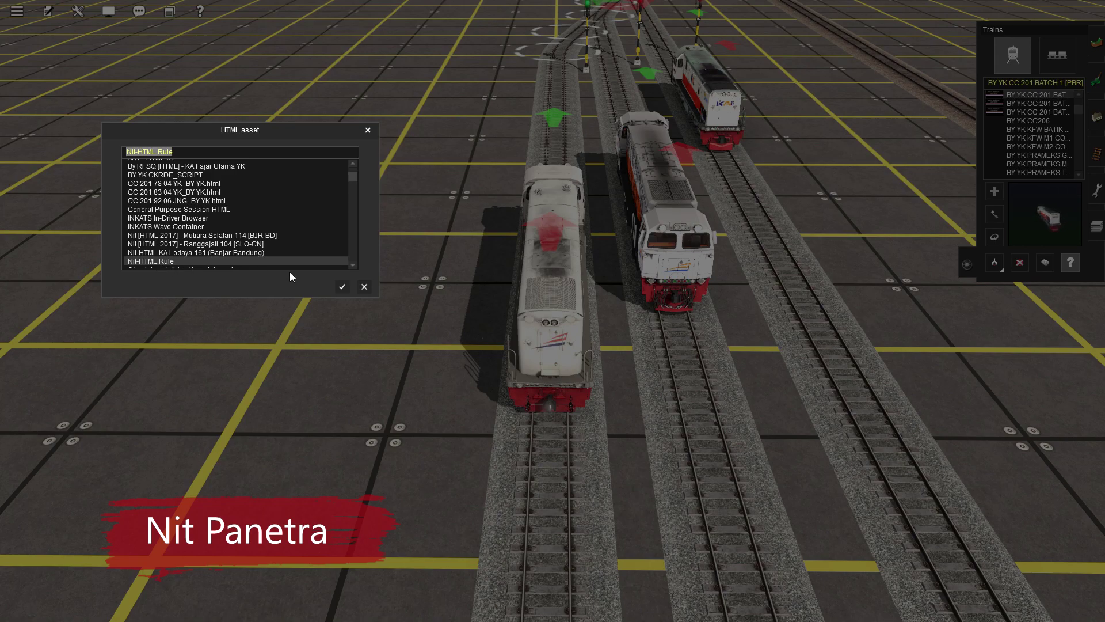
click(343, 287)
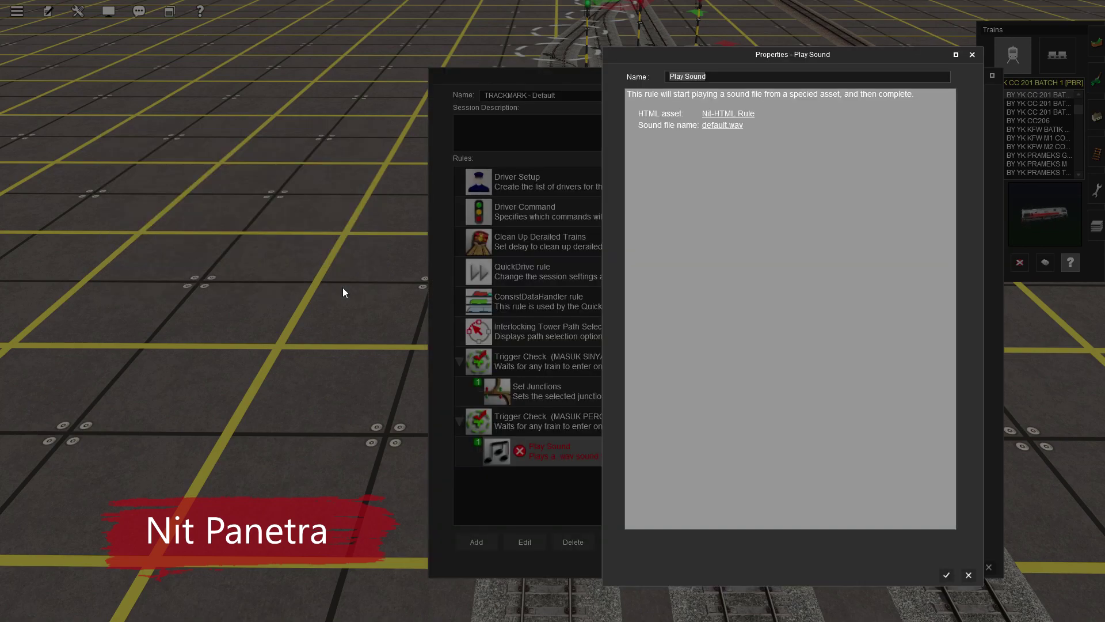
Step: Minimize the game, launch Trainz Simulator 12 from the desktop and bring up its Content Manager, moving the window clear of the desktop shortcuts
key(super)
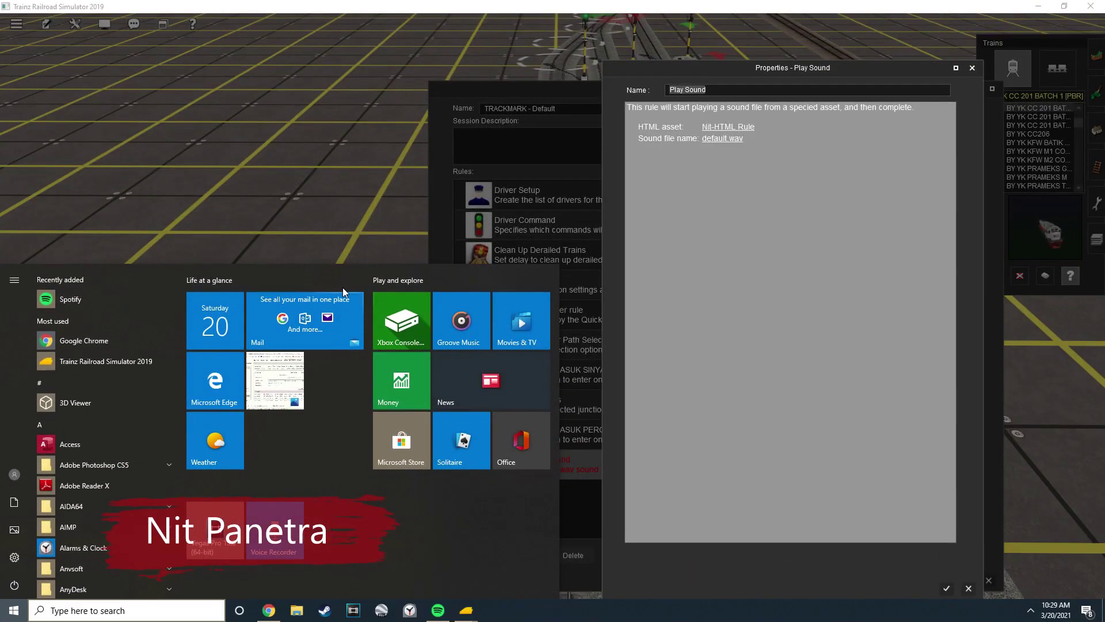
click(1039, 7)
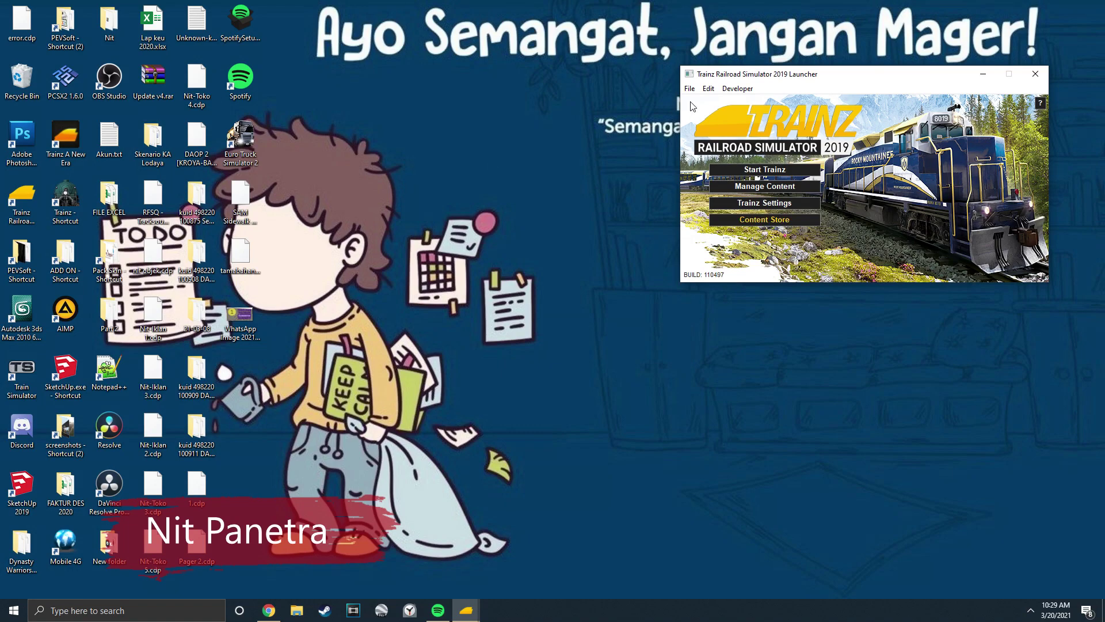
double_click(83, 201)
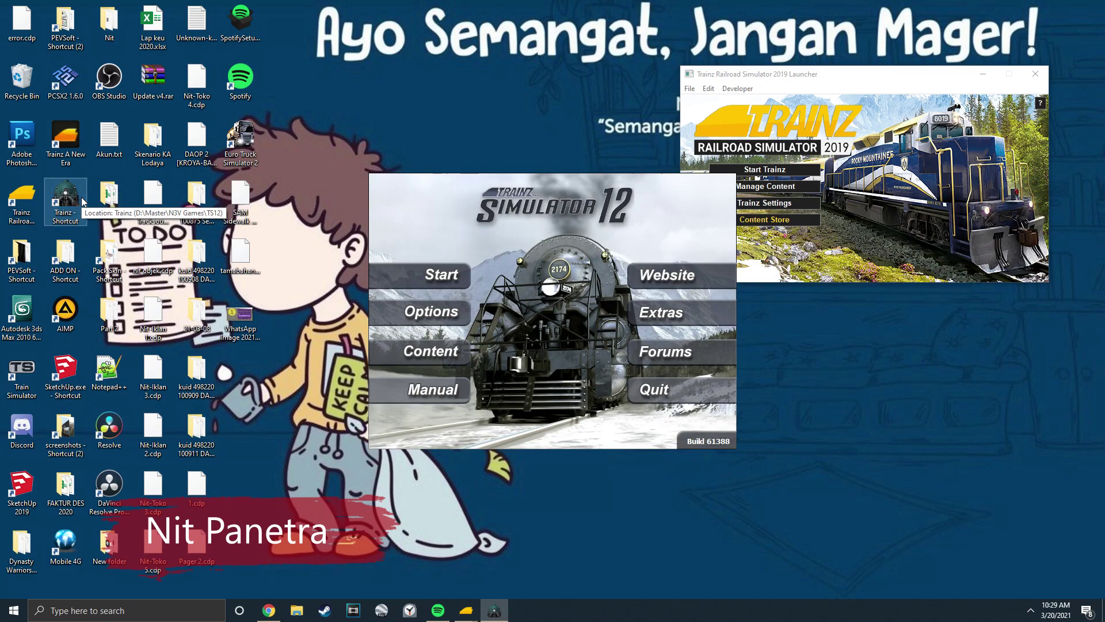
click(410, 350)
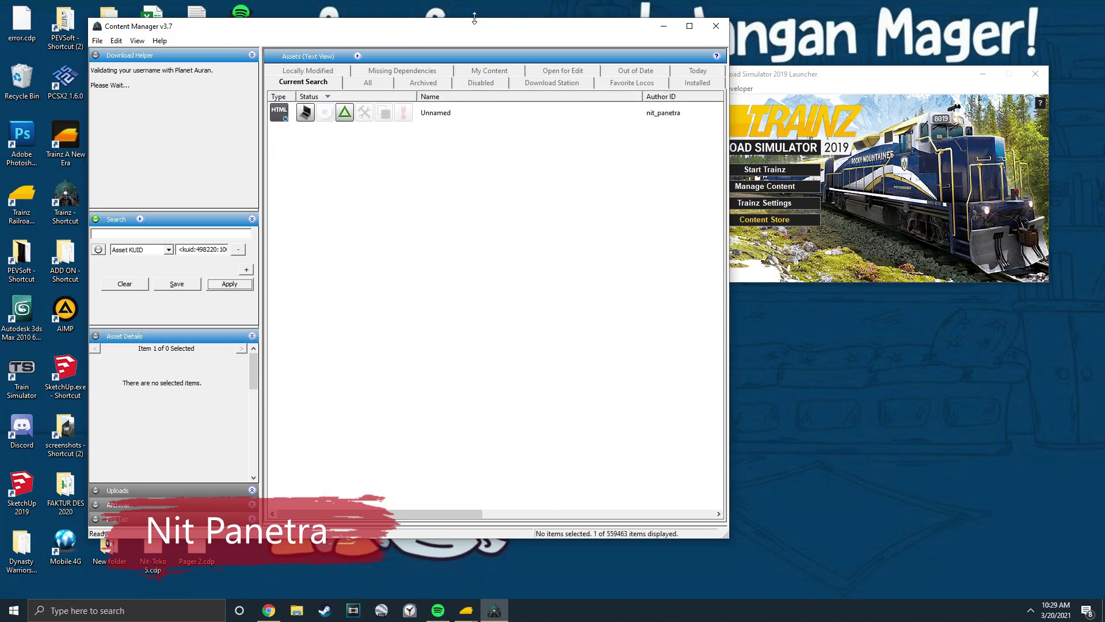
drag(478, 26, 662, 35)
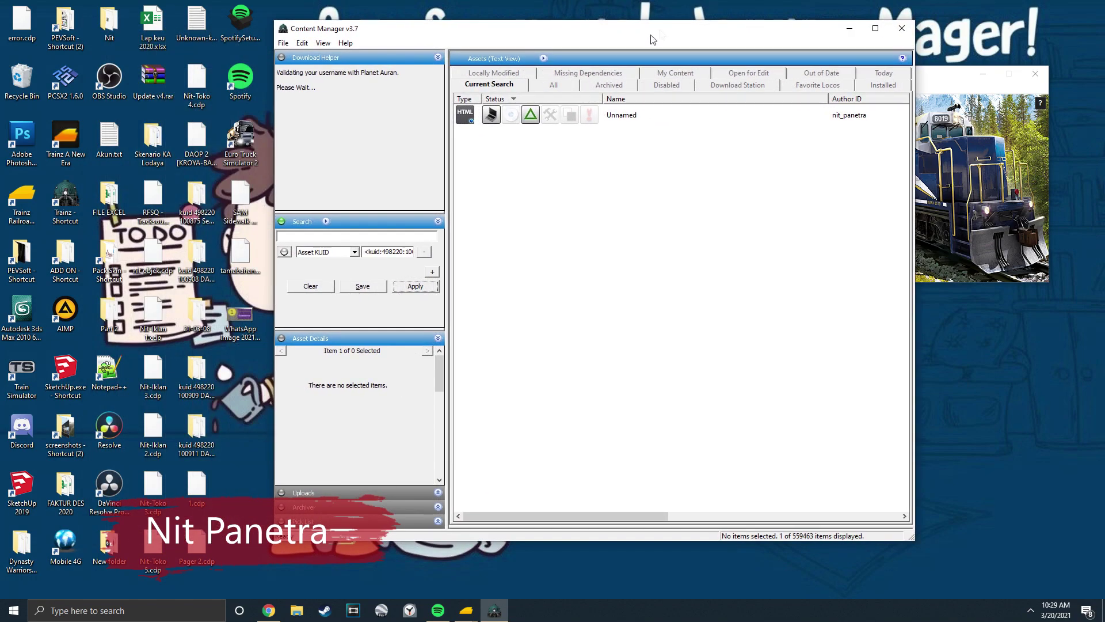
Step: Create a new asset of type Html-Asset in Content Creator Plus
click(284, 43)
click(289, 61)
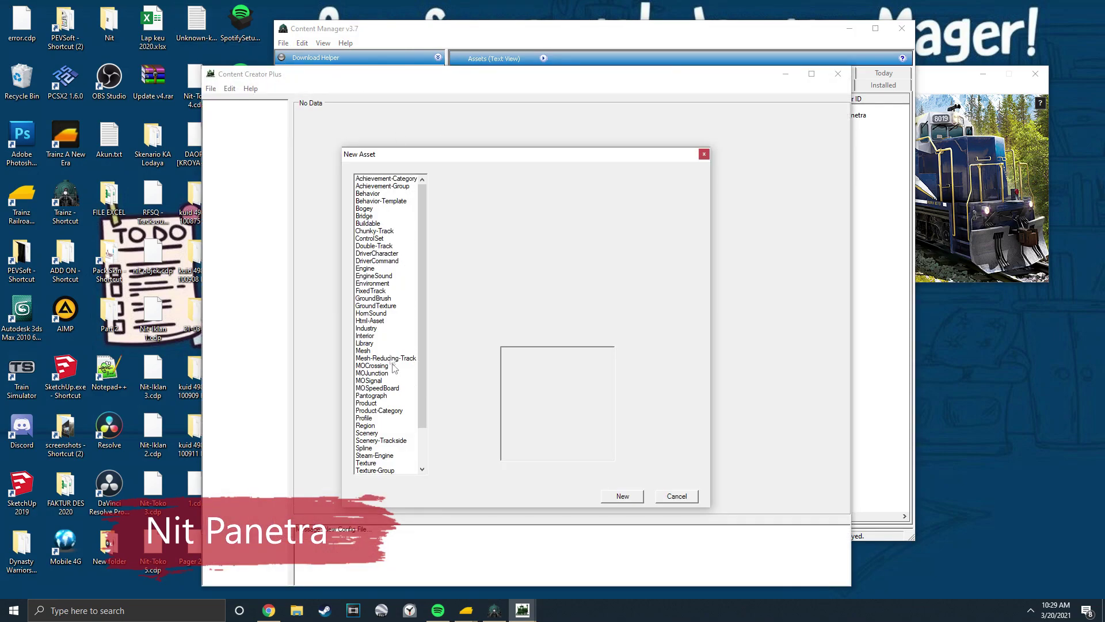
click(377, 321)
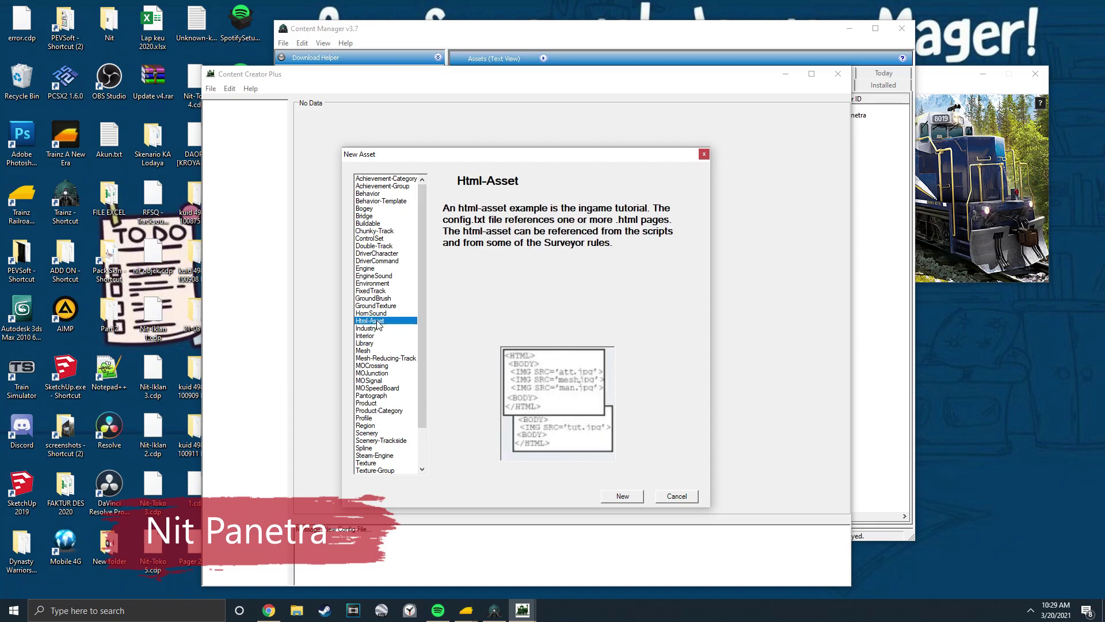
click(622, 496)
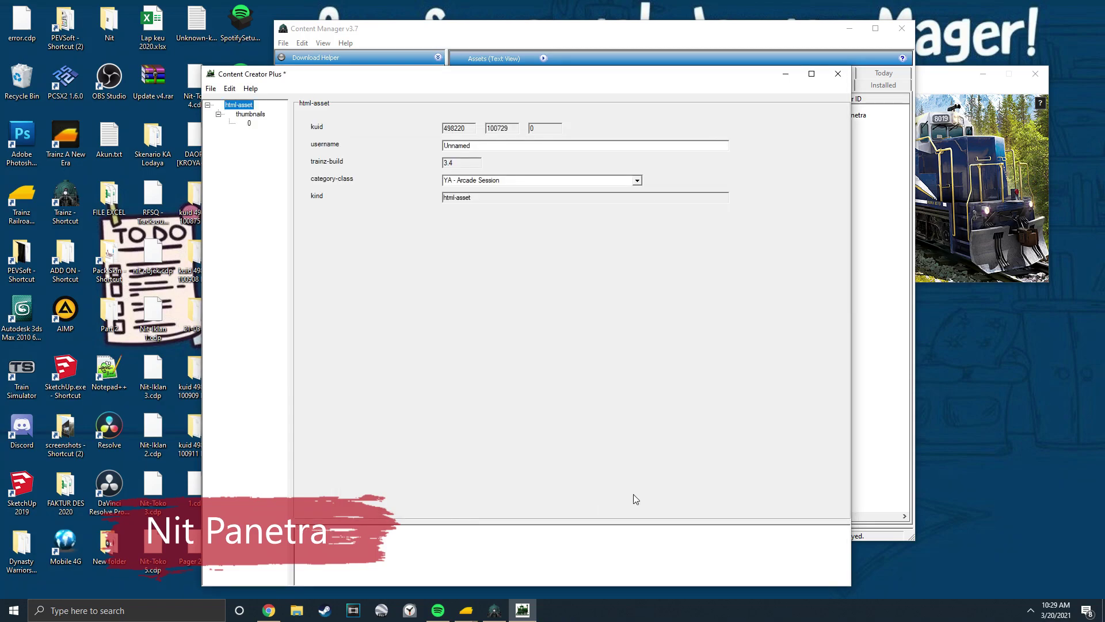
Step: Set the new asset's username to Html Suara Sambutan
double_click(454, 146)
text(s)
text(tml Suara Sambutan)
double_click(456, 146)
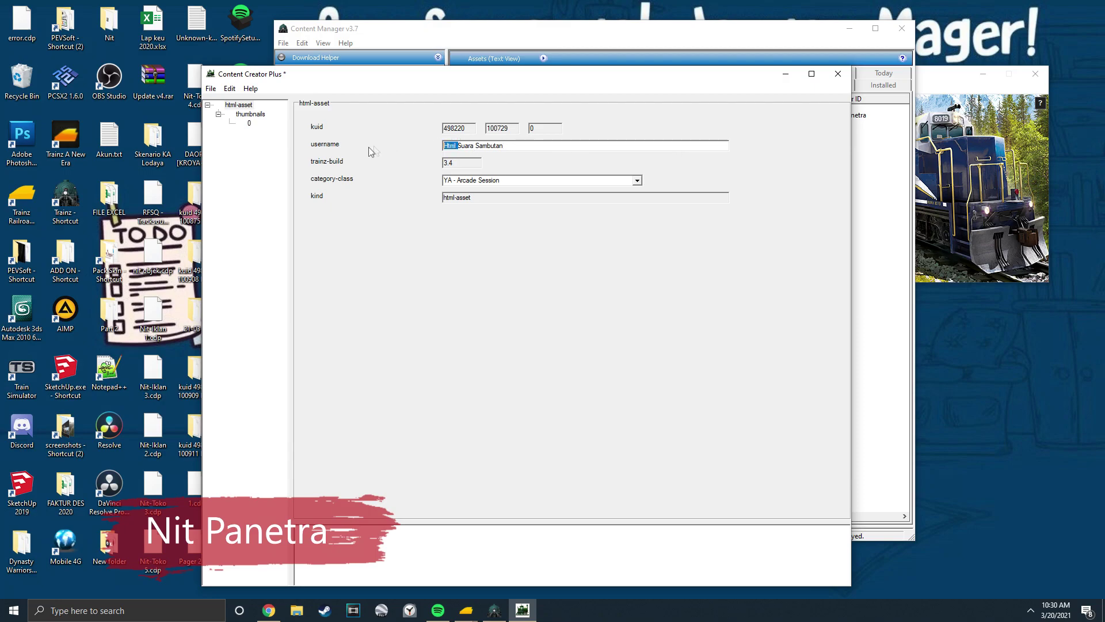
Step: Add a string table to the html-asset
click(246, 115)
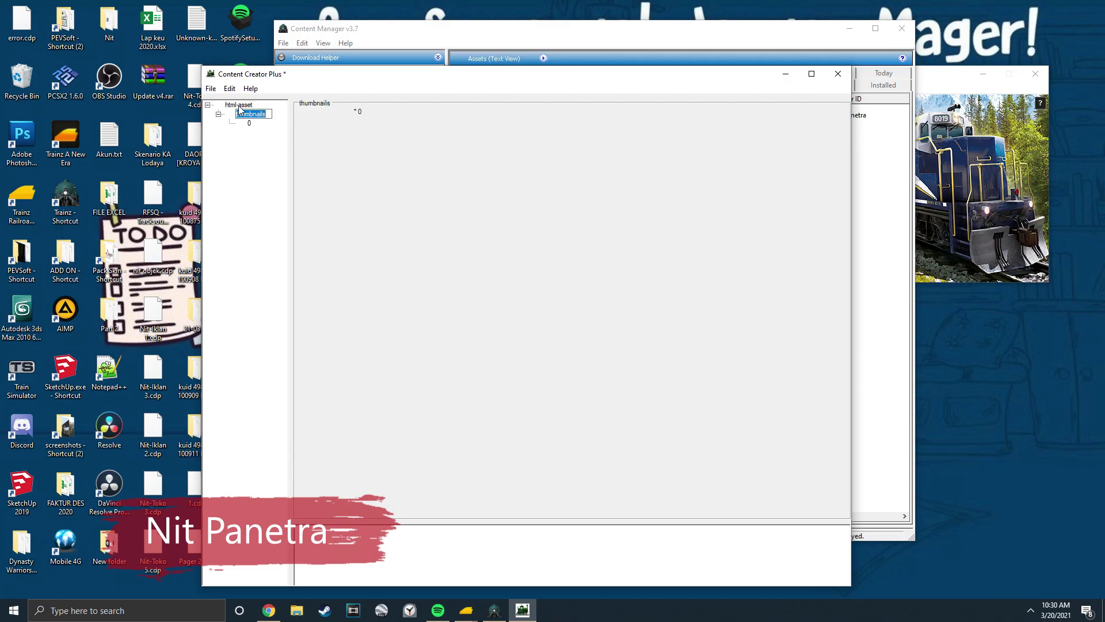
click(226, 106)
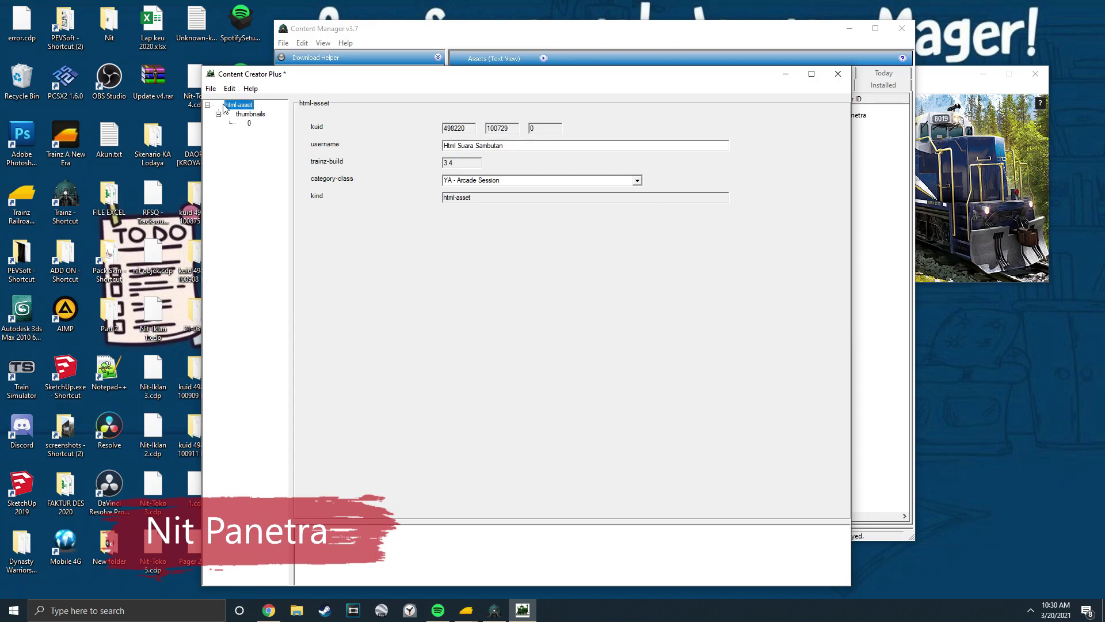
right_click(224, 107)
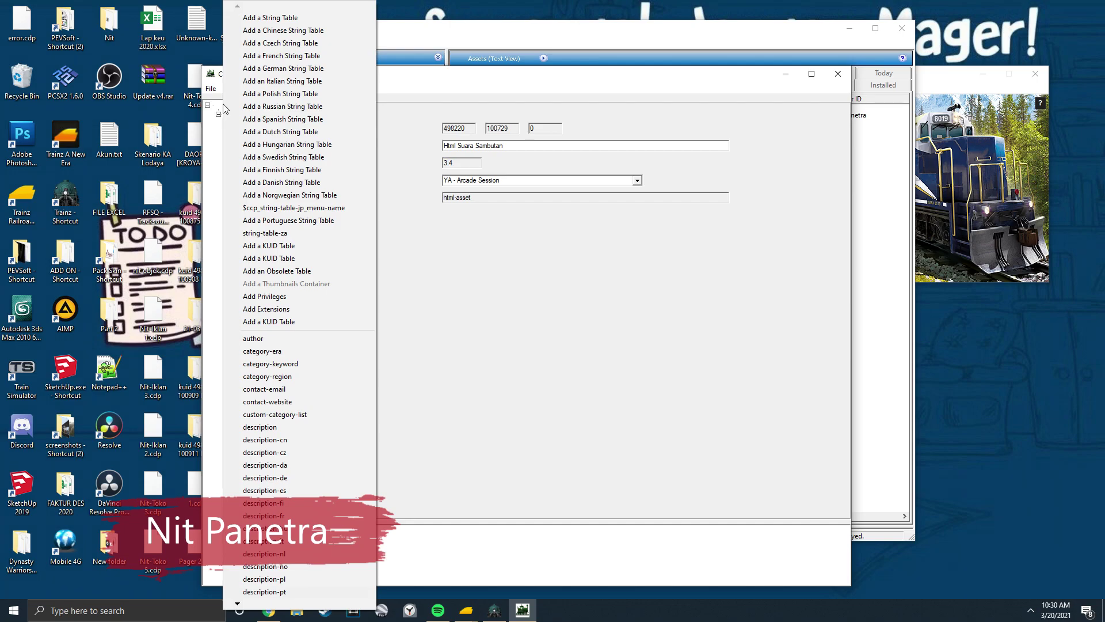
click(270, 17)
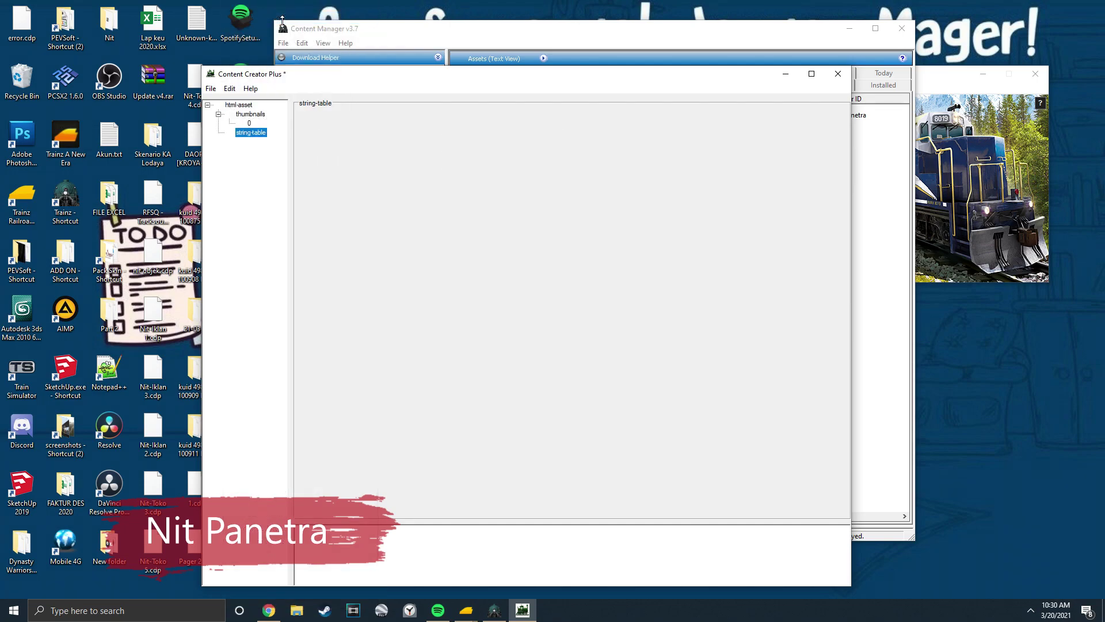
Step: Add a string table element named Sambutan with the text "selamat di stasiun bandung"
right_click(252, 136)
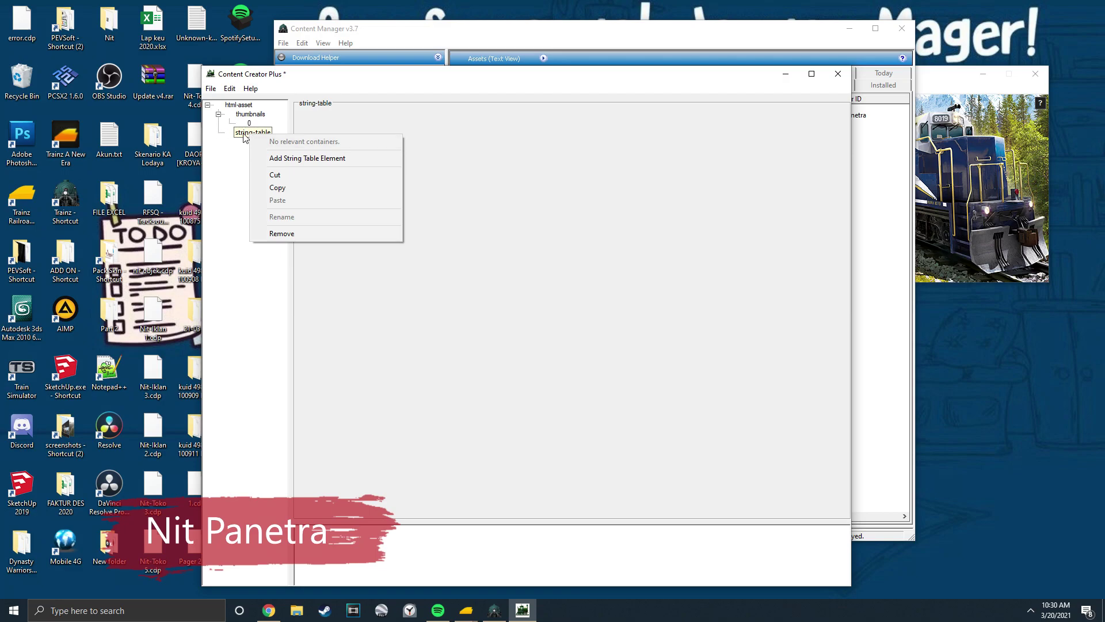
click(286, 160)
double_click(323, 126)
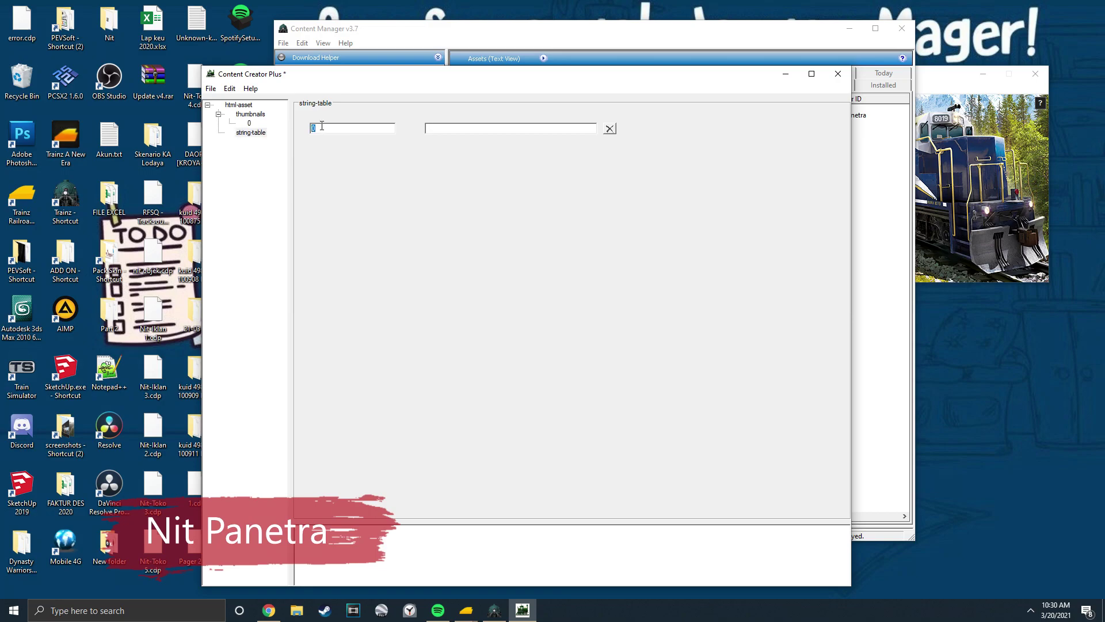
click(474, 130)
double_click(343, 130)
text(Sambu)
text(selamat di stasiun bandung)
click(240, 105)
click(247, 124)
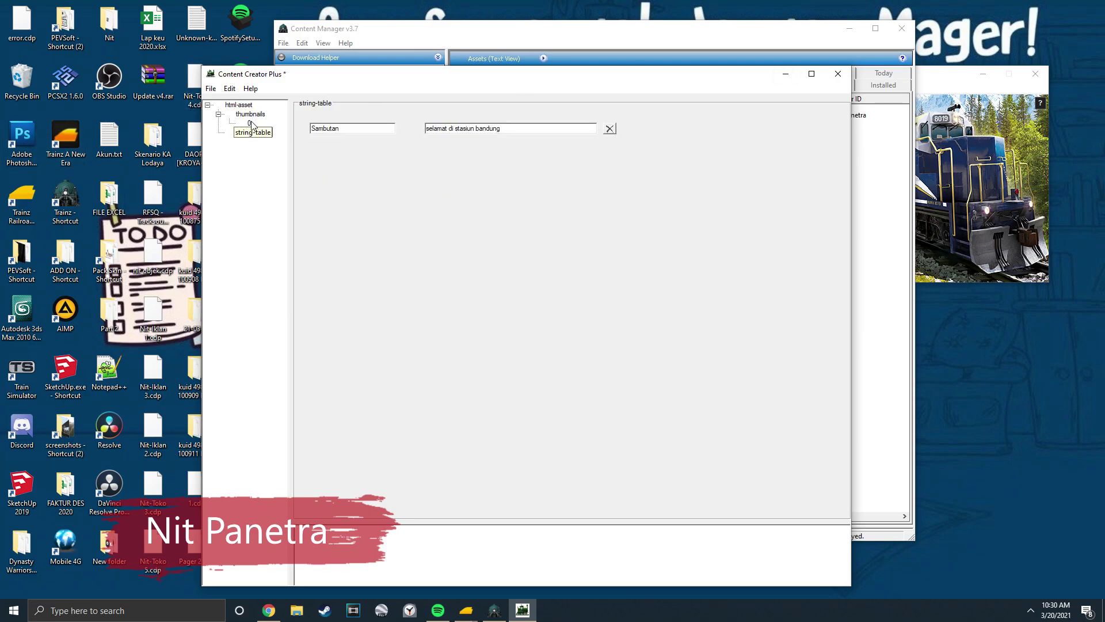
click(251, 115)
click(249, 123)
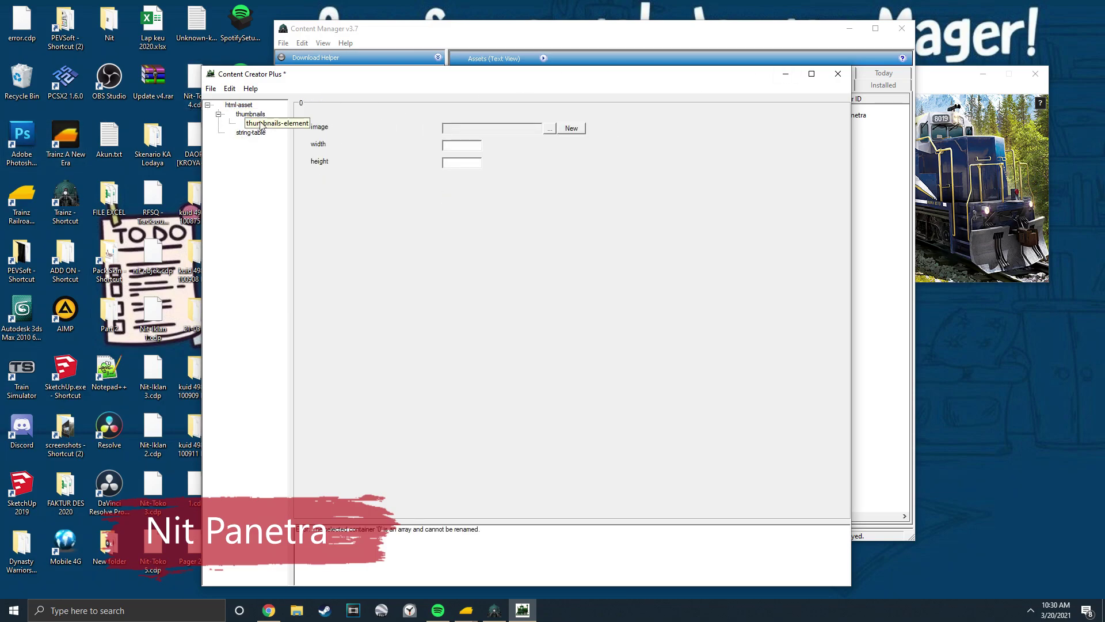
click(544, 132)
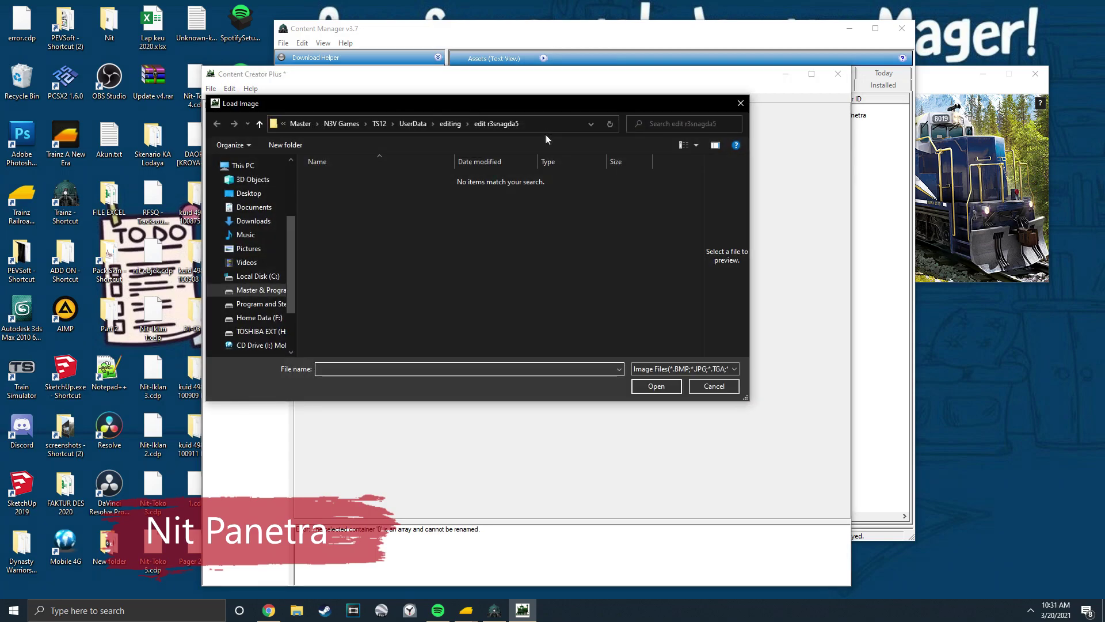
double_click(66, 434)
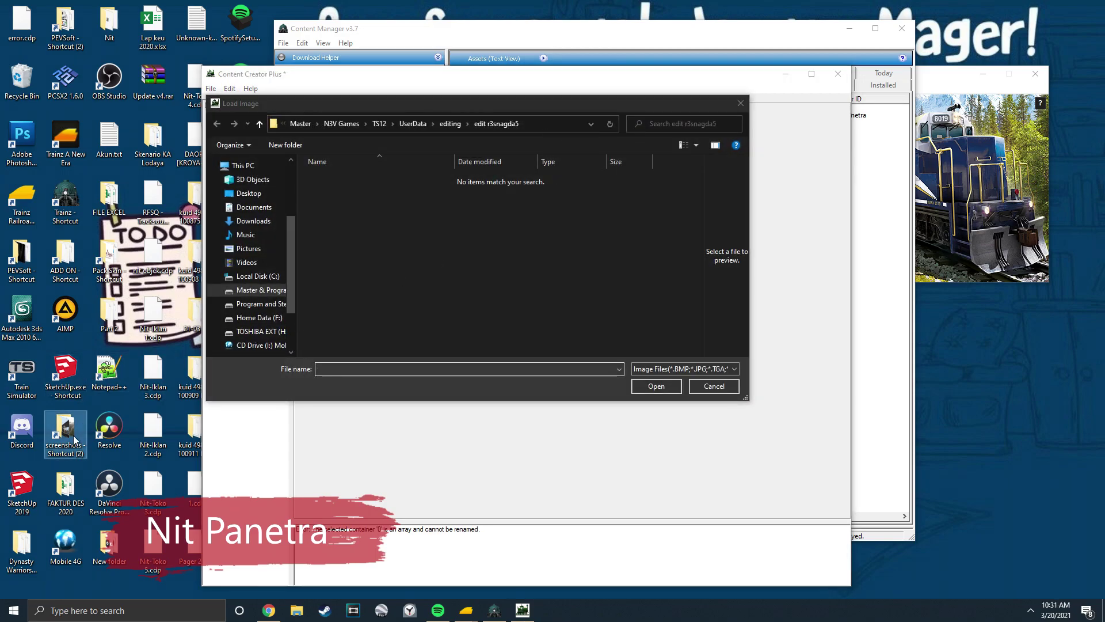
right_click(754, 208)
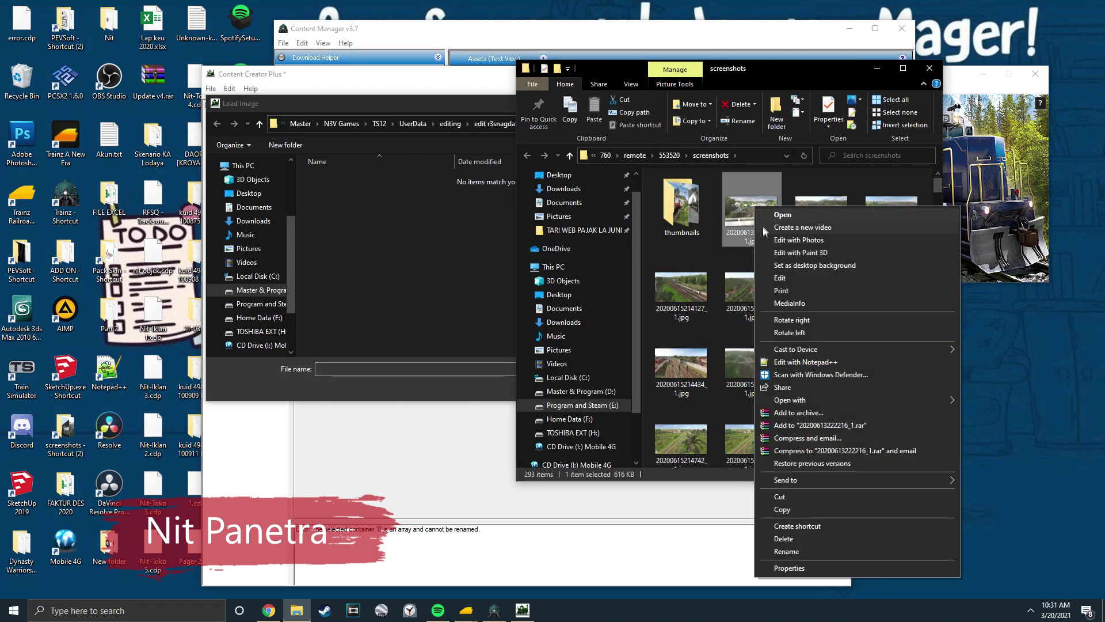
click(797, 511)
click(457, 296)
right_click(388, 222)
click(433, 281)
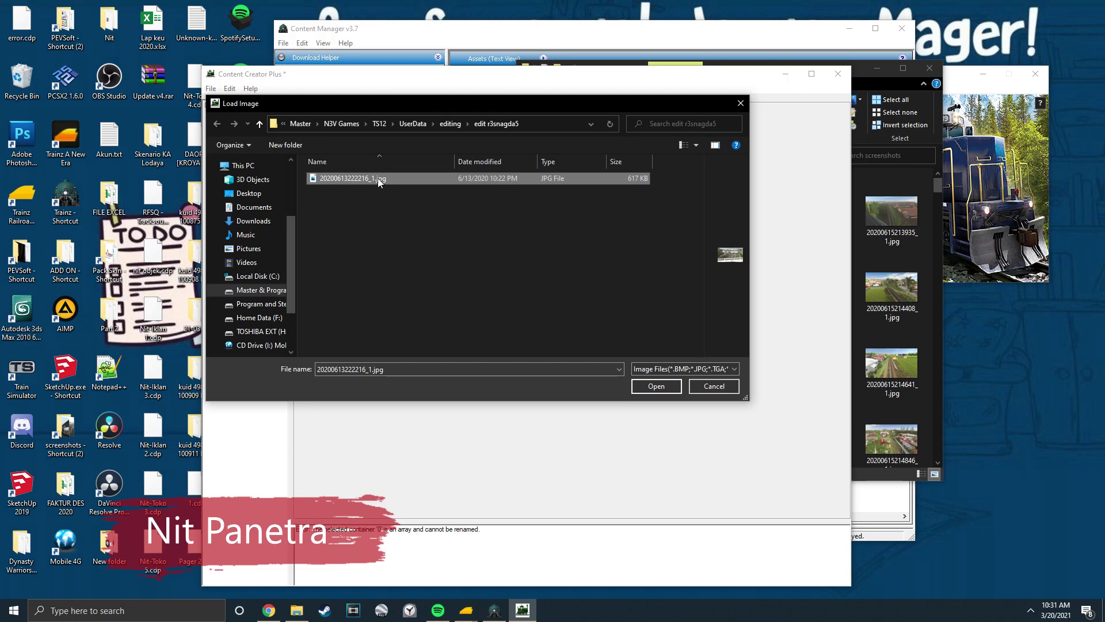
double_click(378, 178)
click(470, 144)
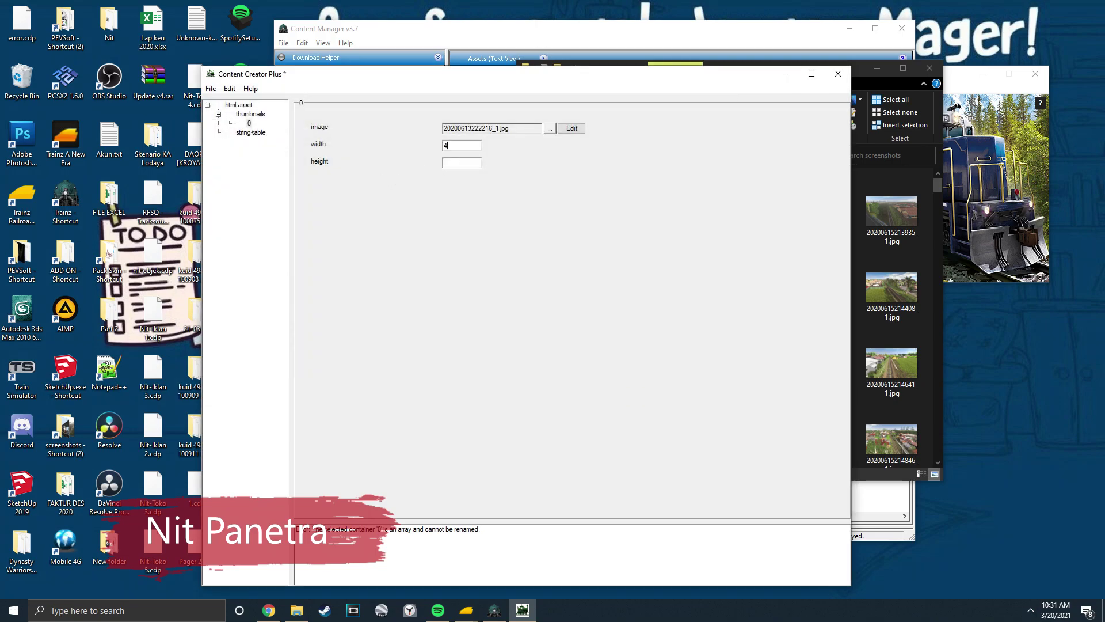
text(480)
Step: Close Content Creator Plus, saving the asset's config file
click(839, 73)
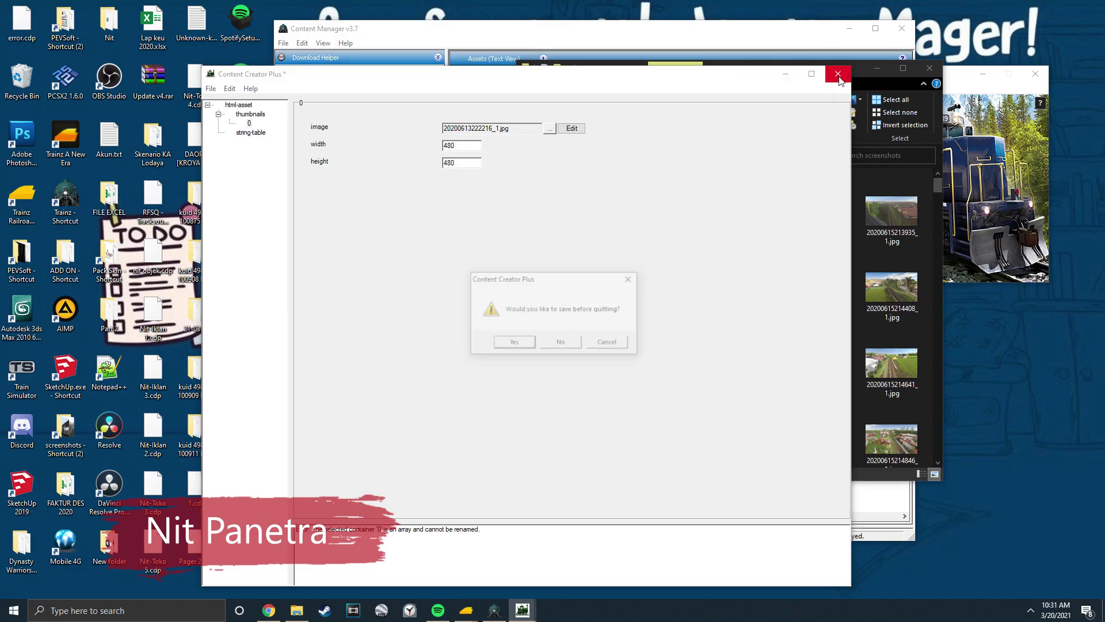
click(514, 343)
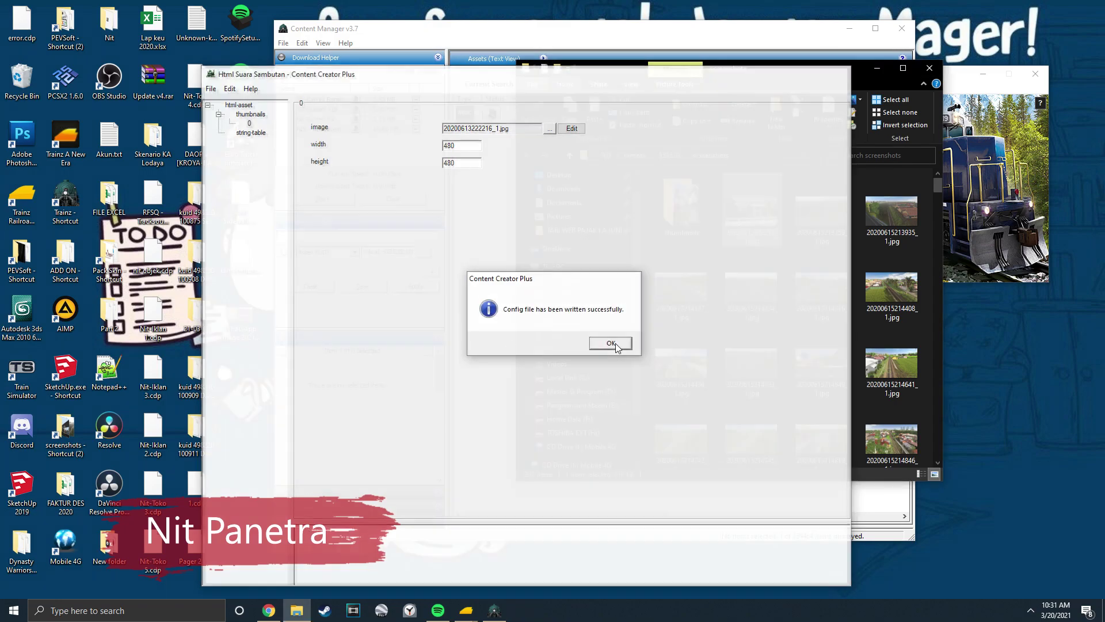
click(612, 343)
Step: Open the newly created asset's folder in Explorer for editing from Content Manager
click(484, 143)
right_click(608, 109)
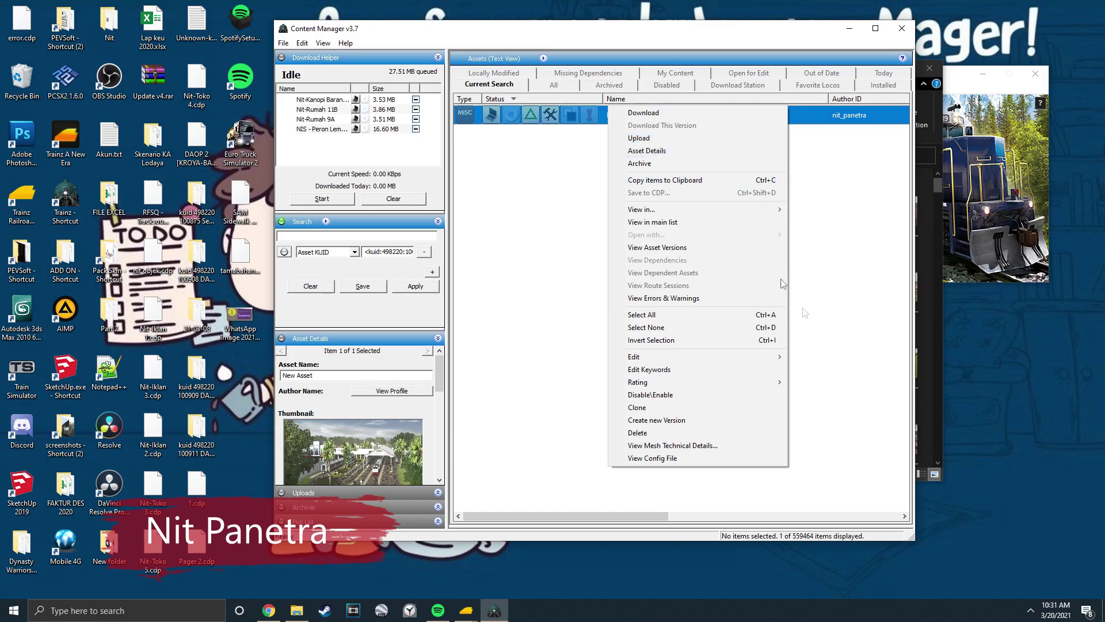
mouse_move(740, 355)
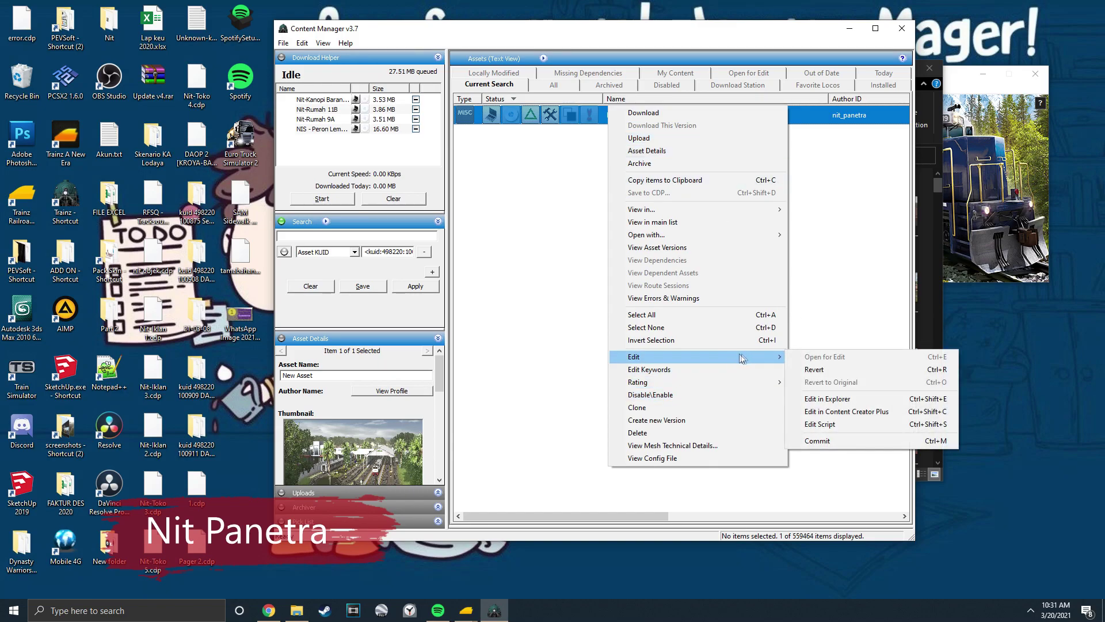
click(851, 399)
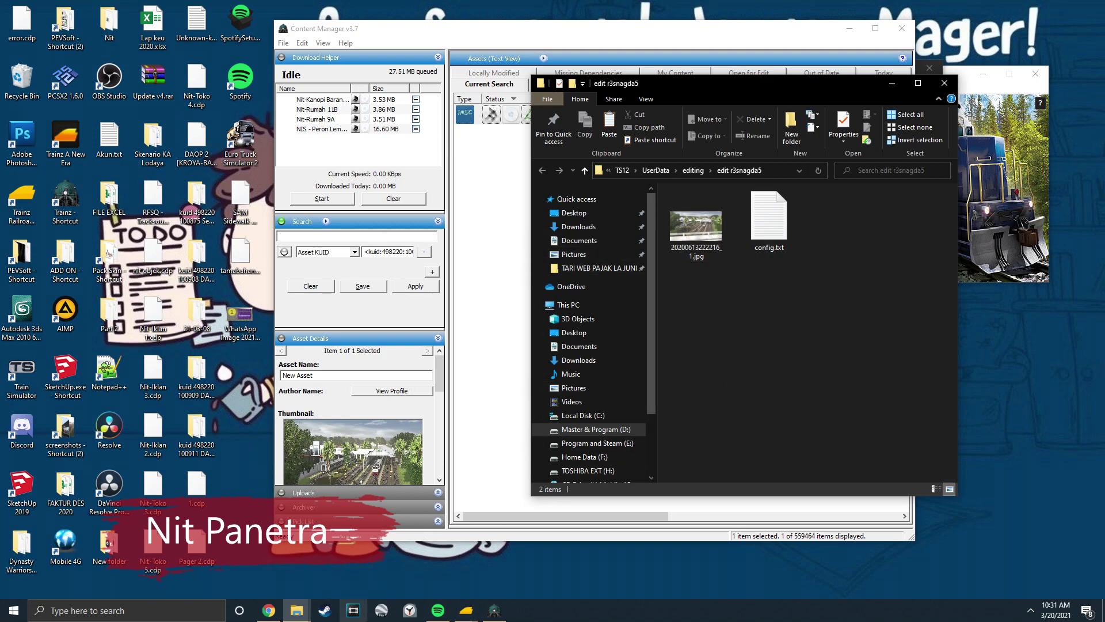
mouse_move(297, 611)
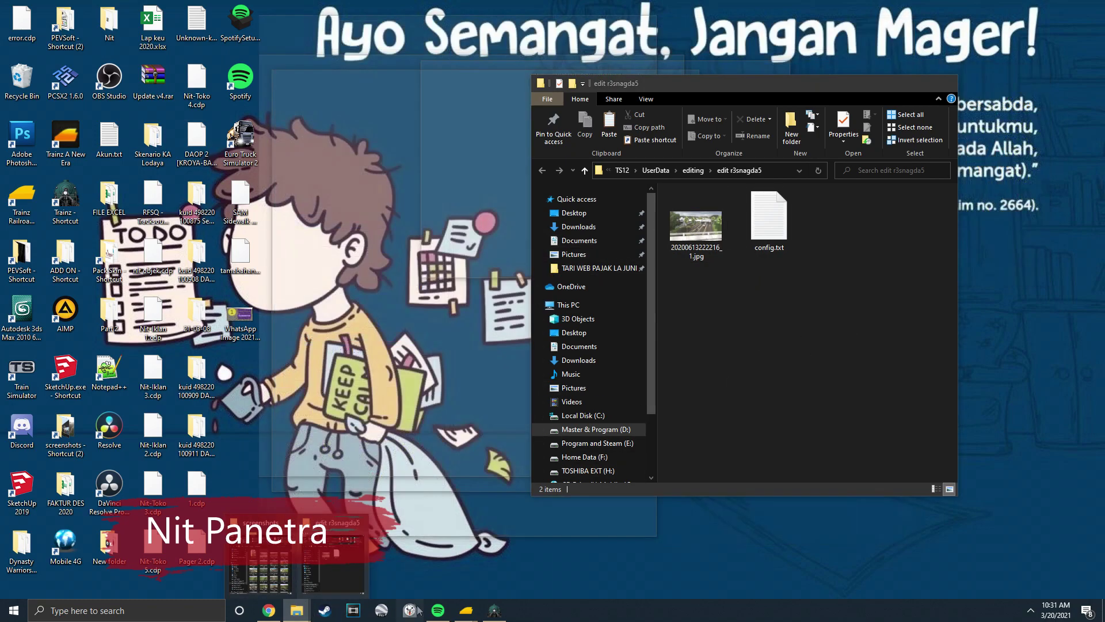
Step: Search the Trainz Railroad Simulator 2019 Content Manager for "html nit" and open the Nit-HTML Rule asset's folder in Explorer
mouse_move(471, 598)
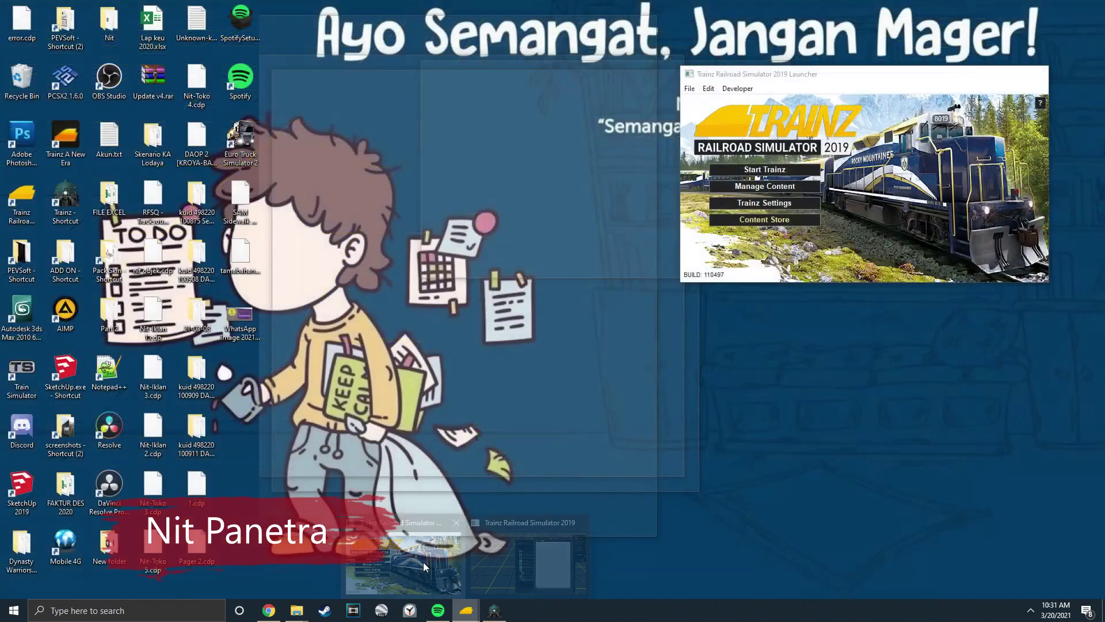
click(403, 561)
click(784, 190)
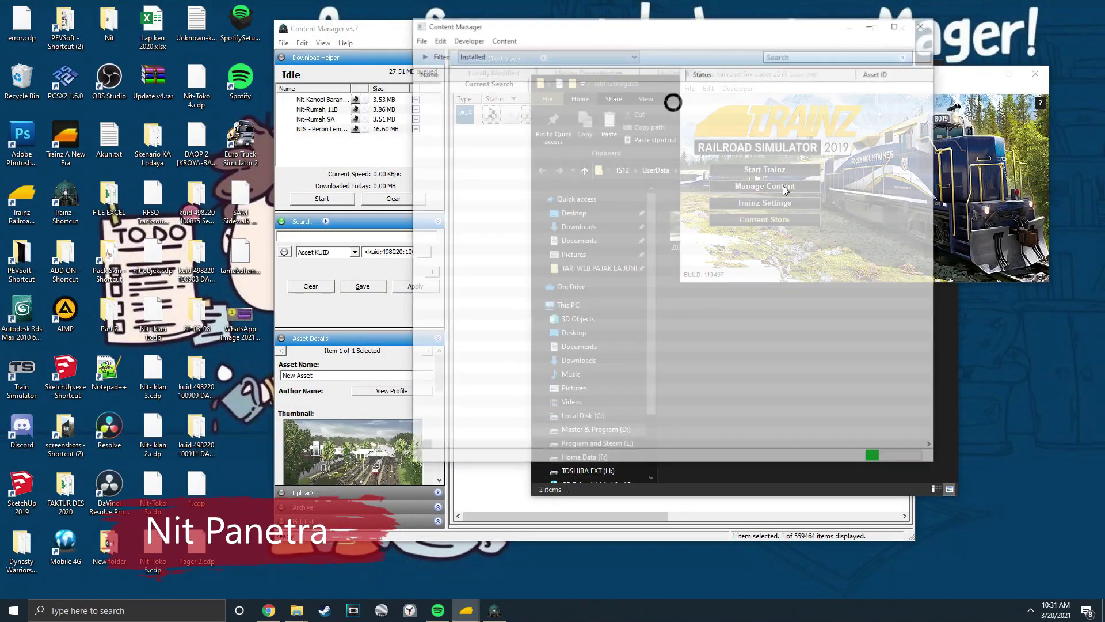
click(792, 51)
text(l nit)
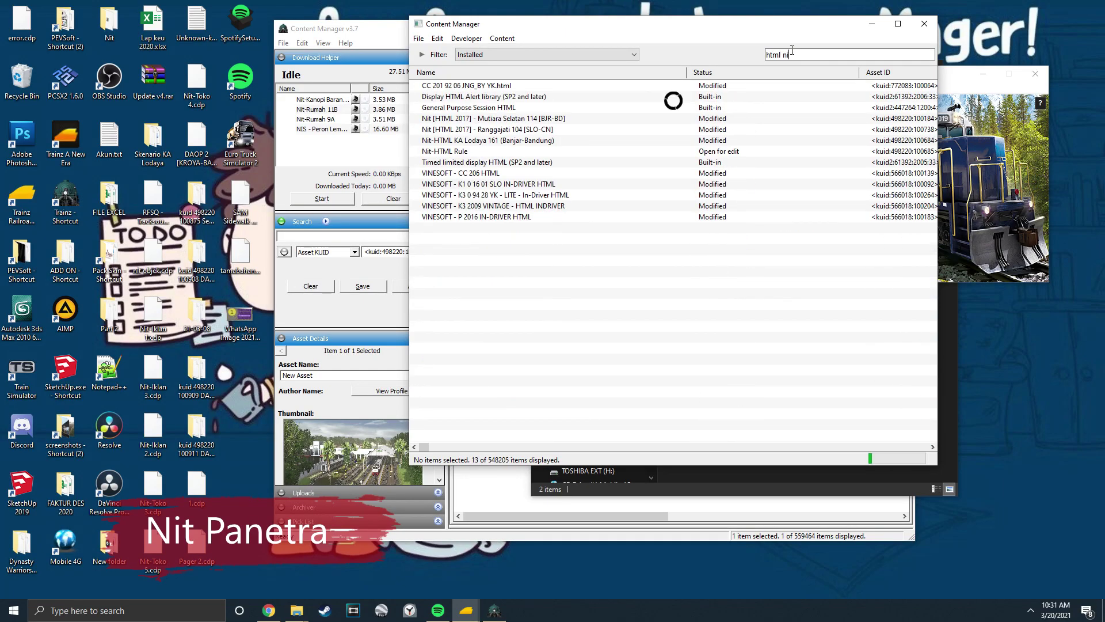
right_click(621, 123)
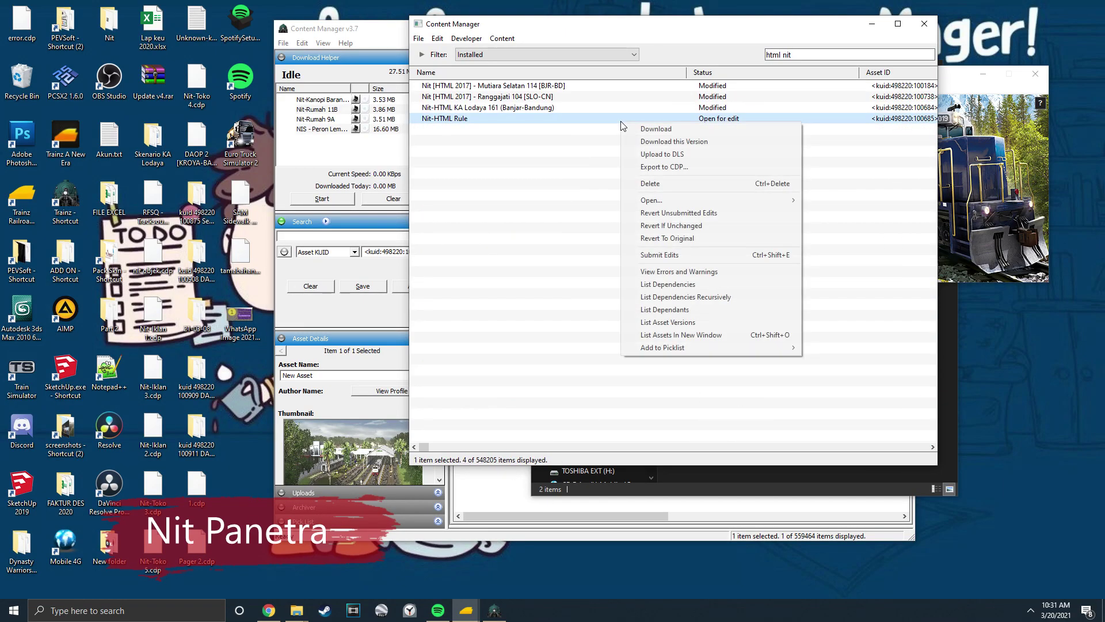
mouse_move(753, 200)
click(855, 213)
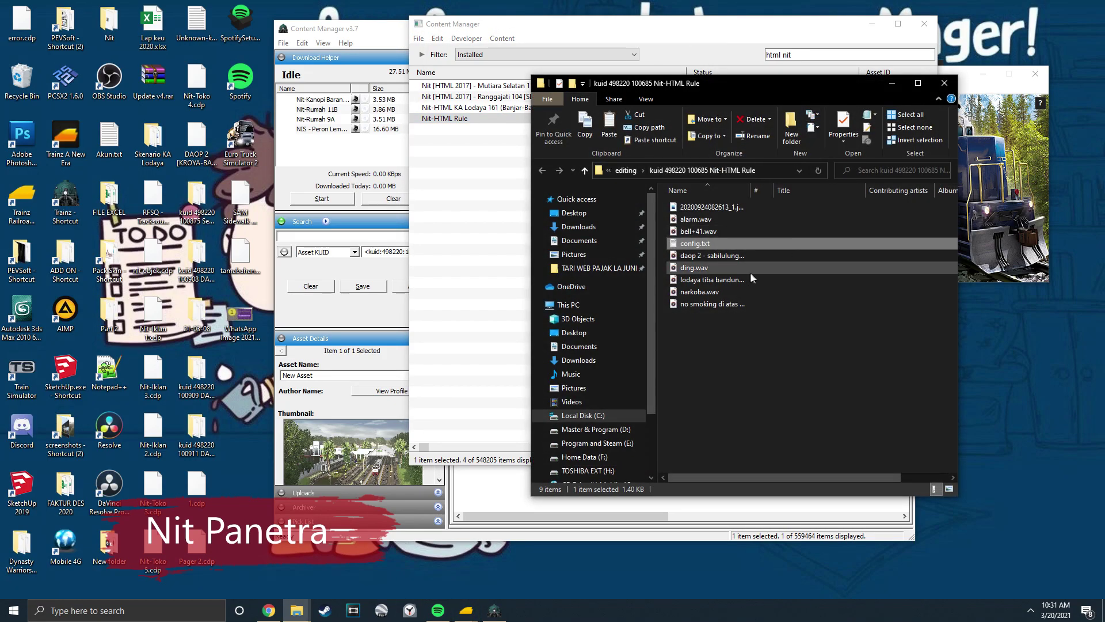
Step: Copy alarm.wav from the Nit-HTML Rule folder into the new asset's editing folder, edit r3snagda5
click(698, 231)
click(700, 220)
right_click(699, 222)
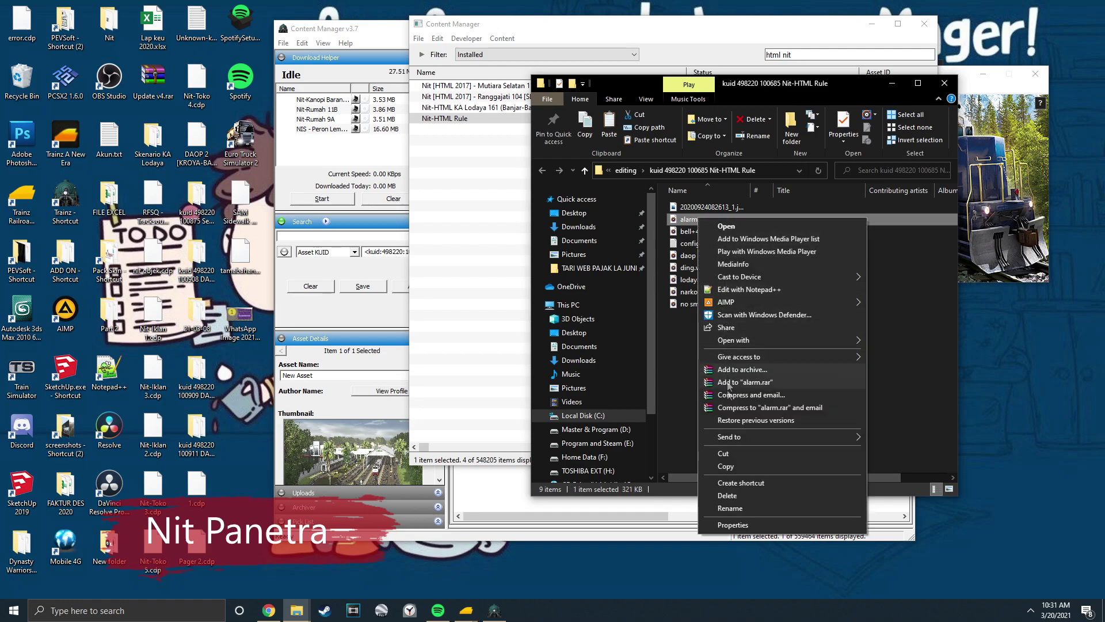
click(735, 469)
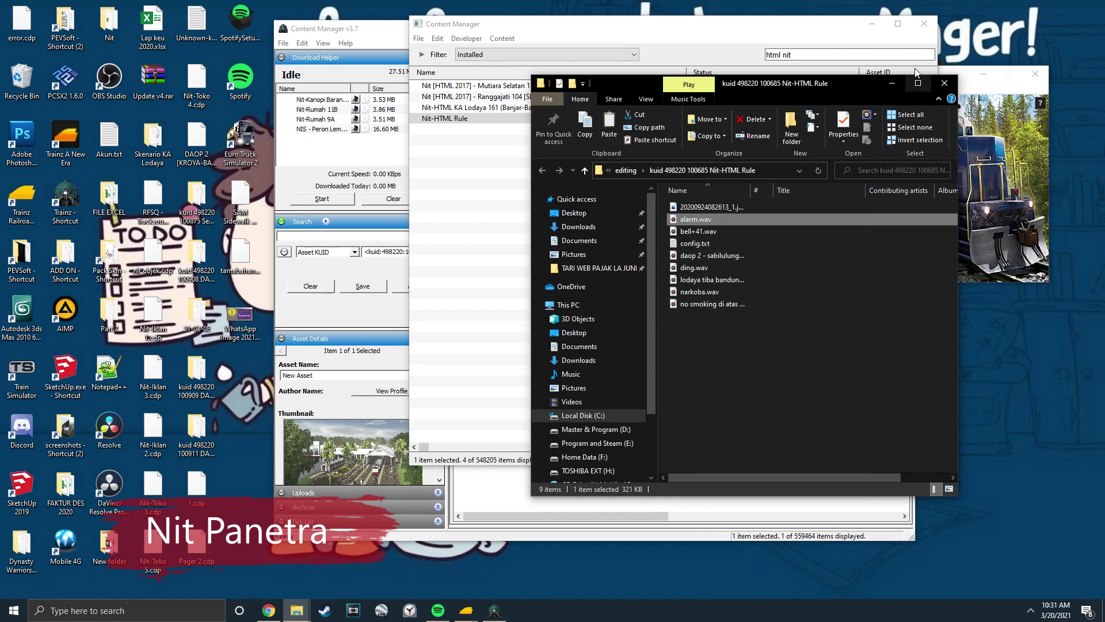
click(893, 83)
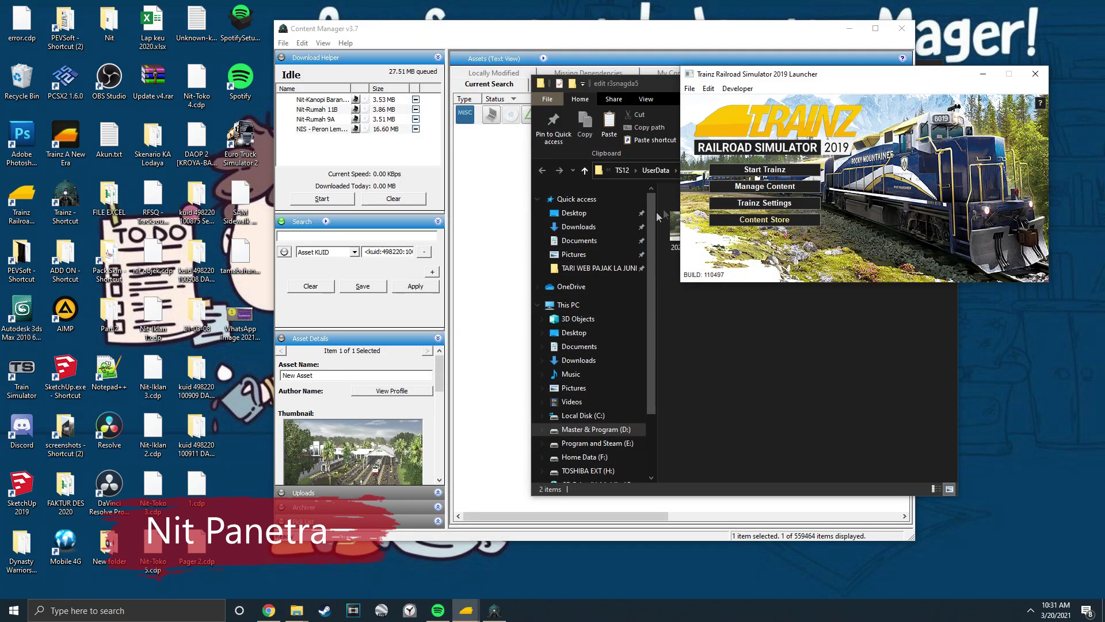
click(735, 369)
right_click(756, 311)
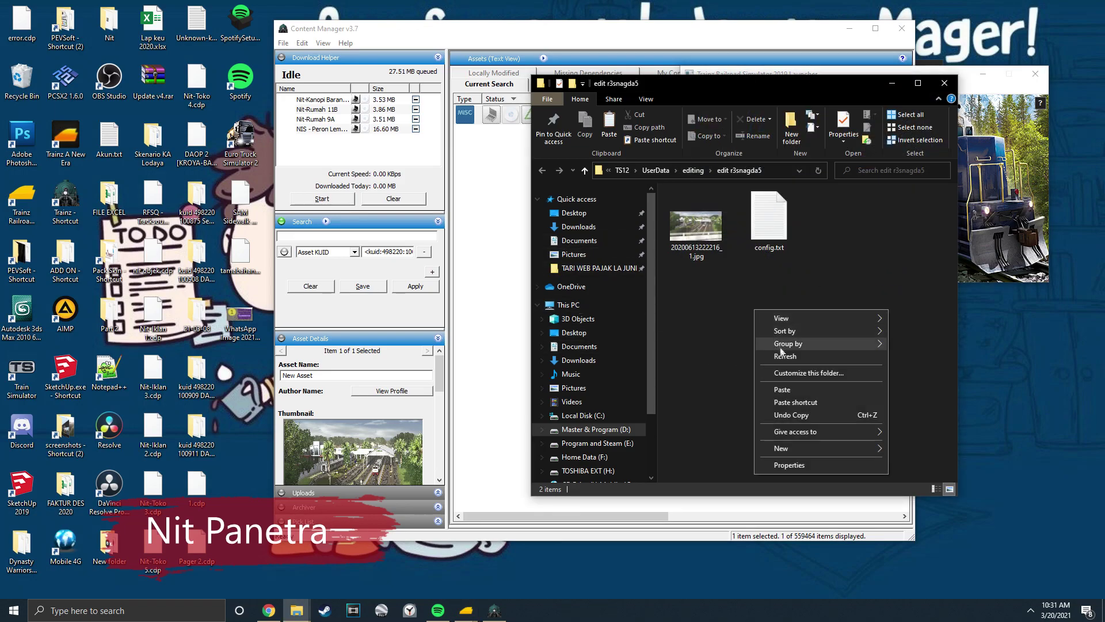
click(793, 390)
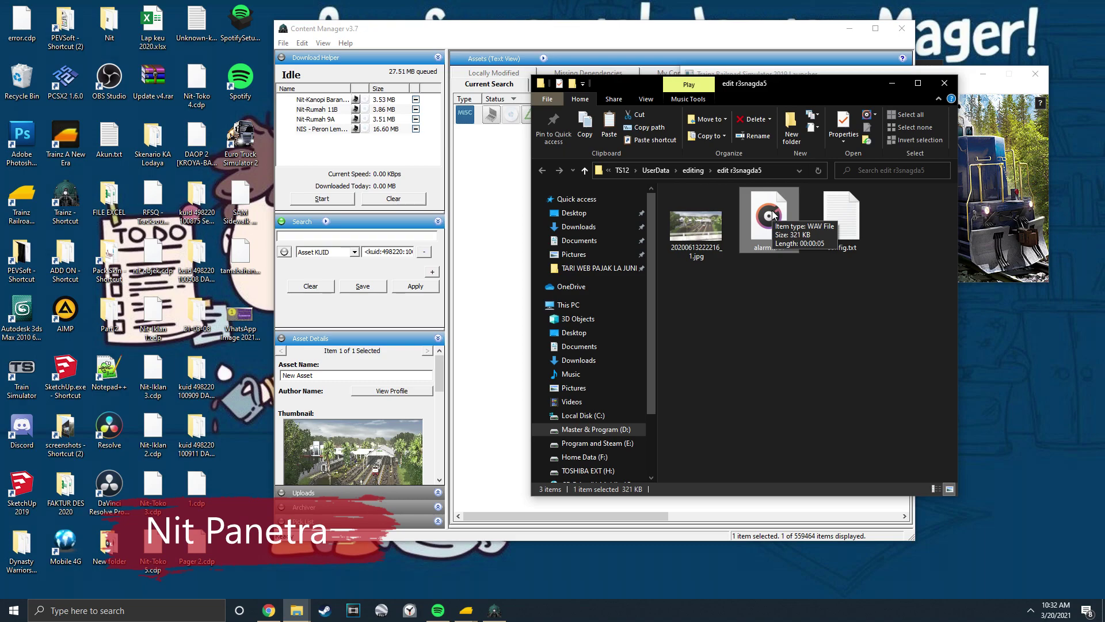
Step: Review the sambutan line of the string-table in the new asset's config.txt and close the file
double_click(860, 212)
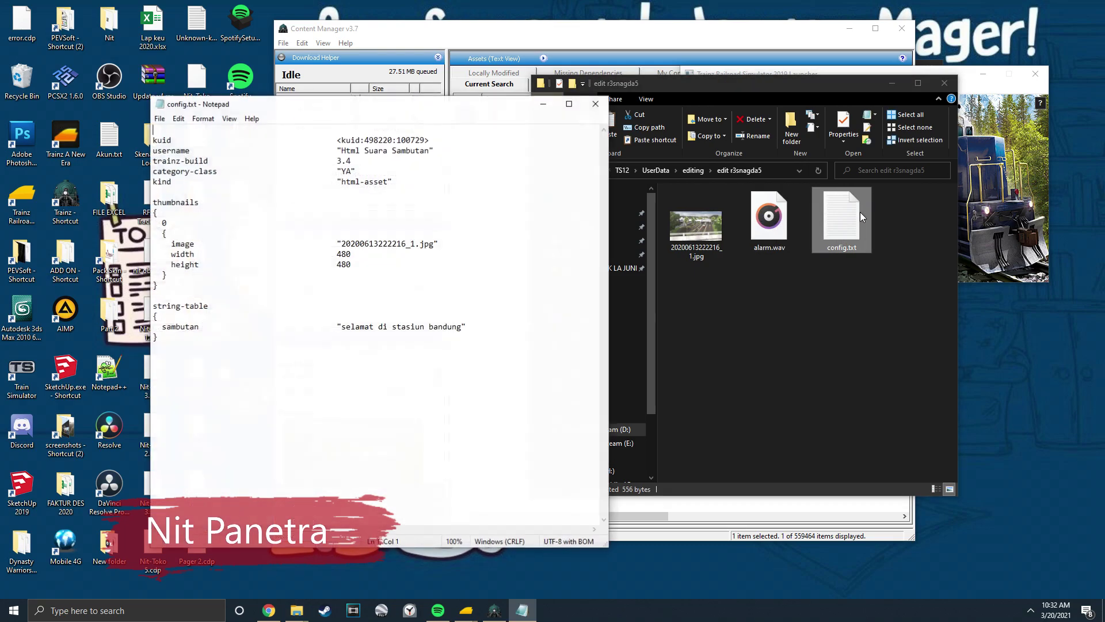
drag(483, 328, 137, 331)
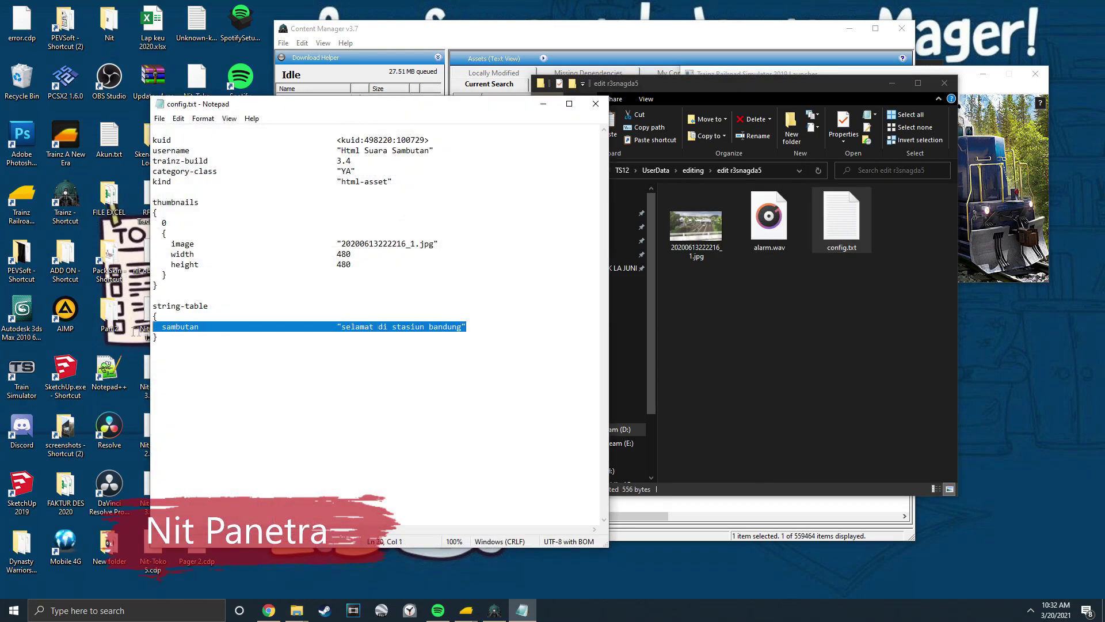
click(595, 105)
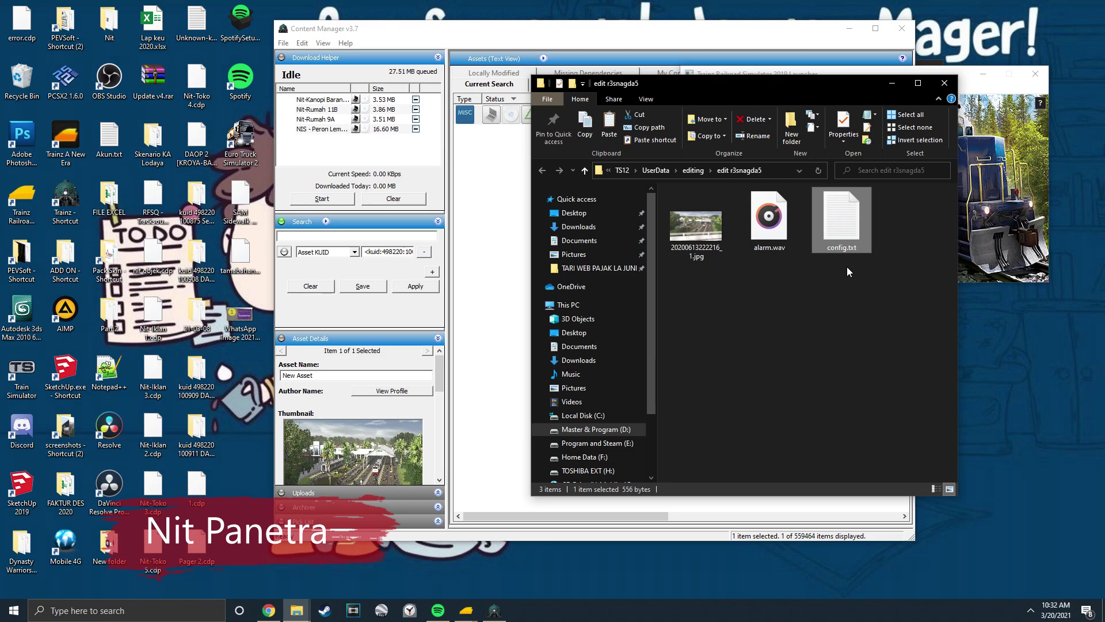
Step: Close the editing folder and commit the new asset in Content Manager v3.7, then minimize that window
click(944, 83)
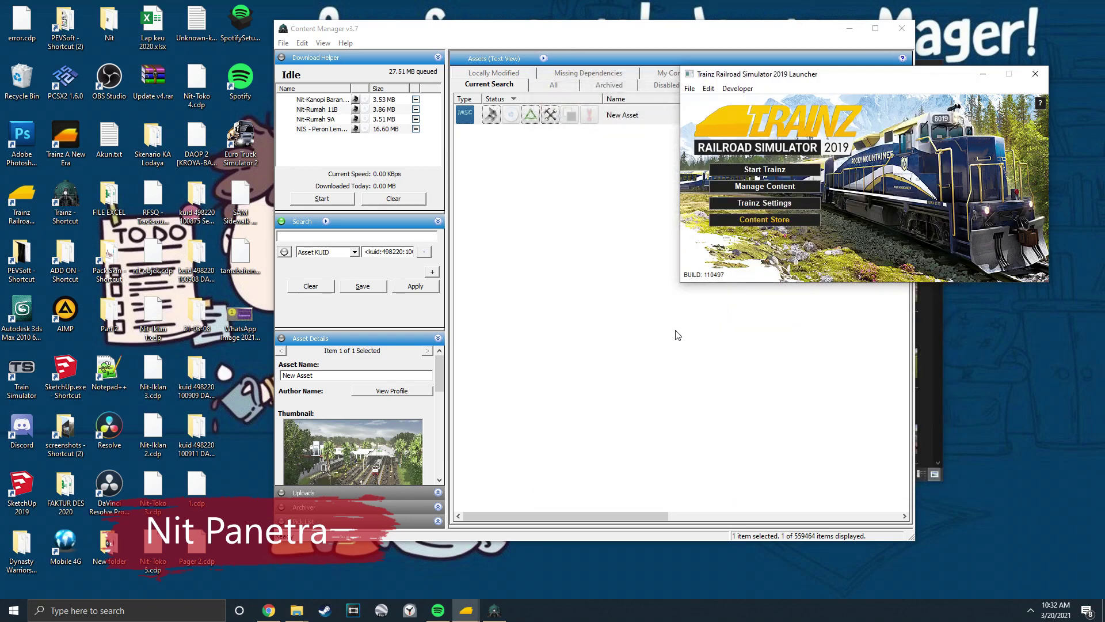
click(599, 173)
click(606, 116)
right_click(610, 115)
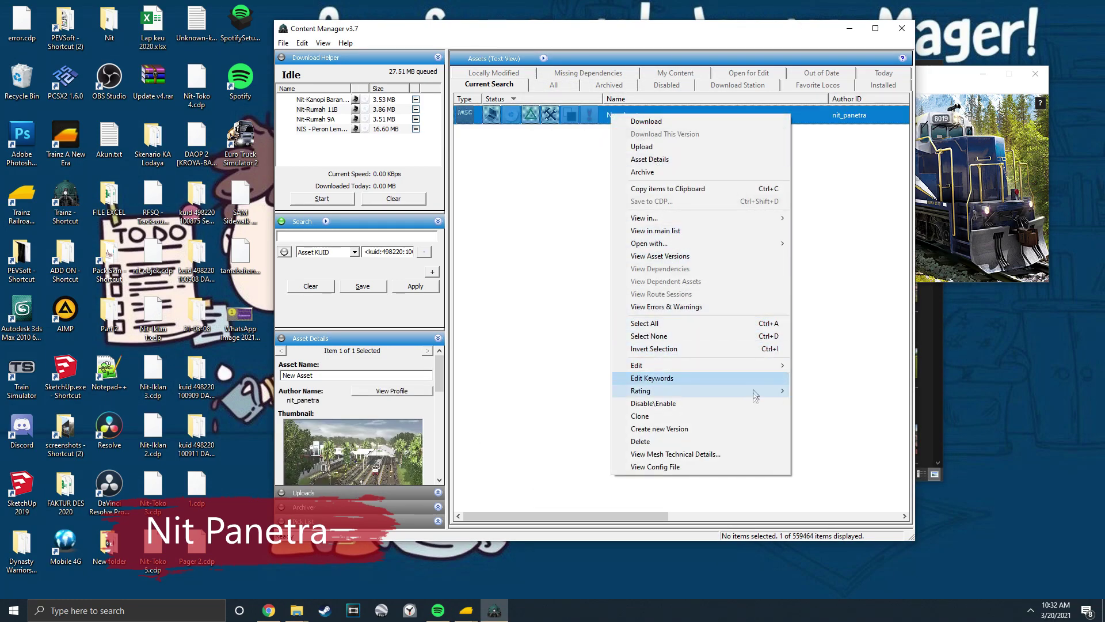
mouse_move(766, 365)
click(829, 449)
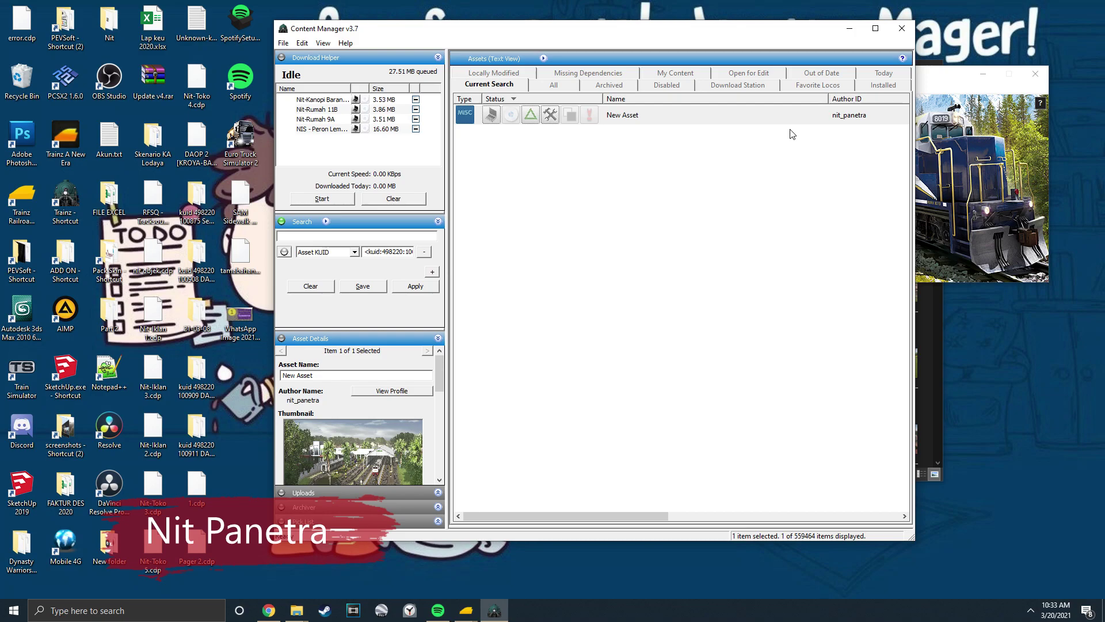
click(792, 210)
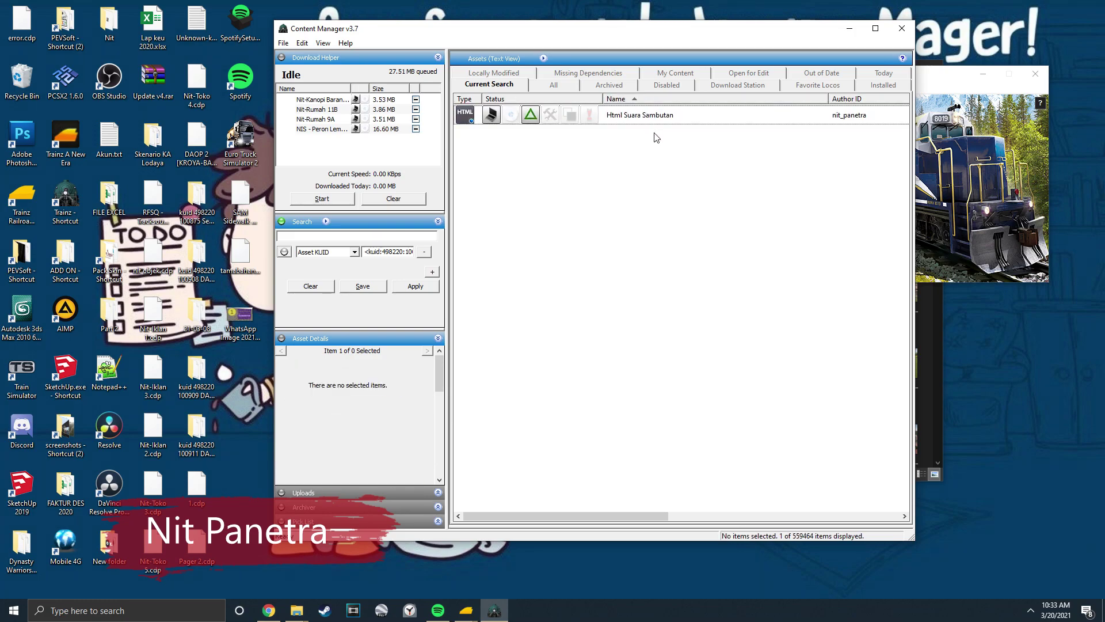
click(850, 28)
Step: Switch to the Trainz session, choose Nit-HTML Rule as the Play Sound rule's HTML asset, and open its sound file name for editing
mouse_move(466, 610)
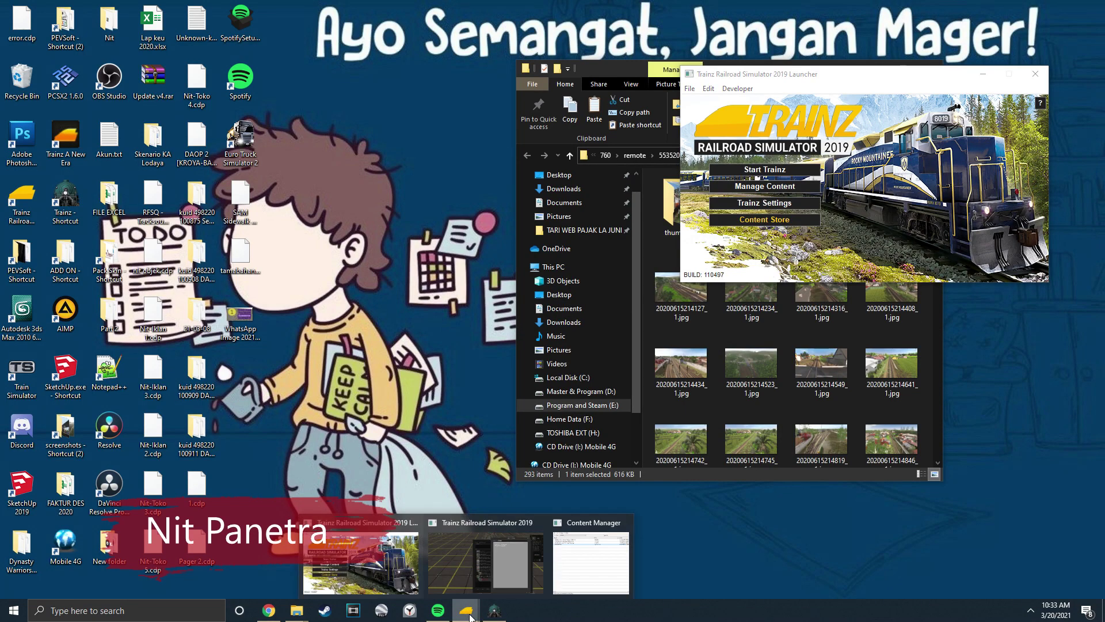
click(513, 560)
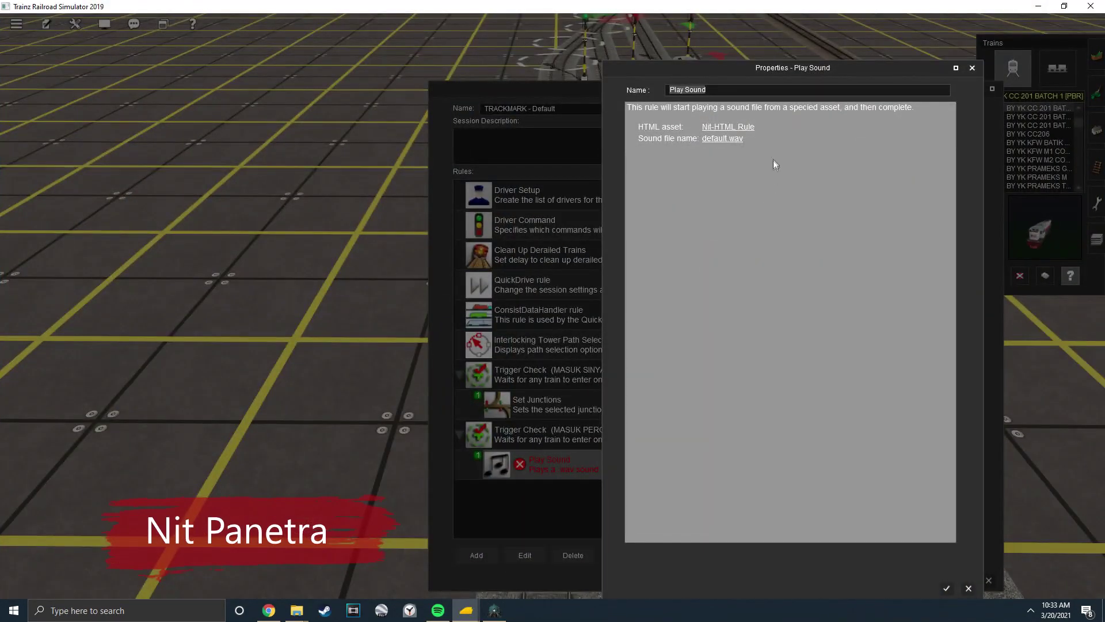
click(739, 129)
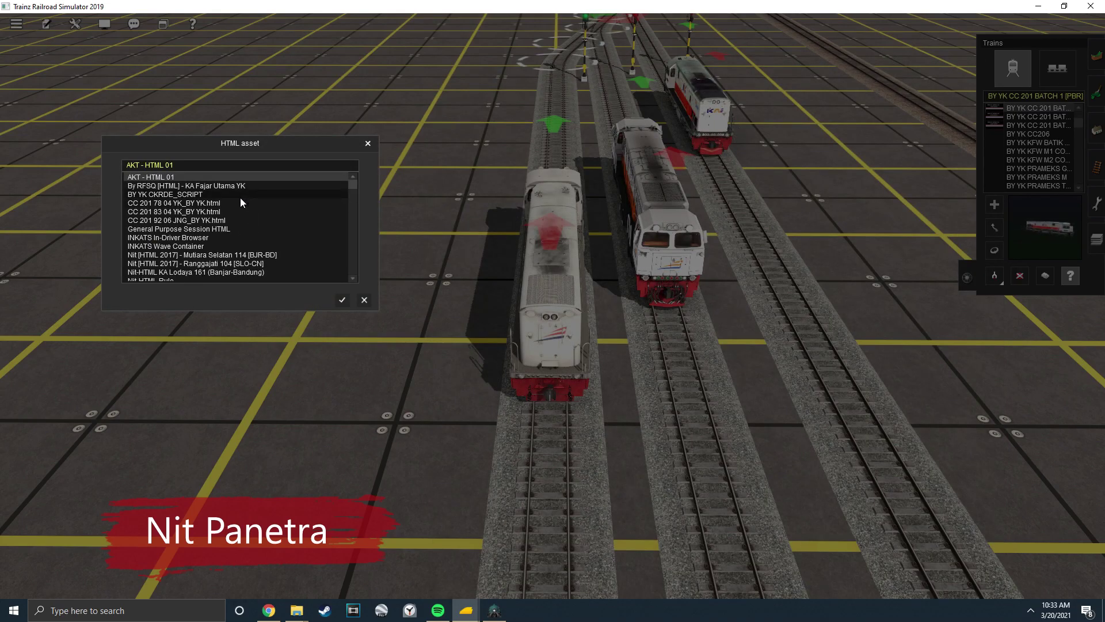
click(188, 280)
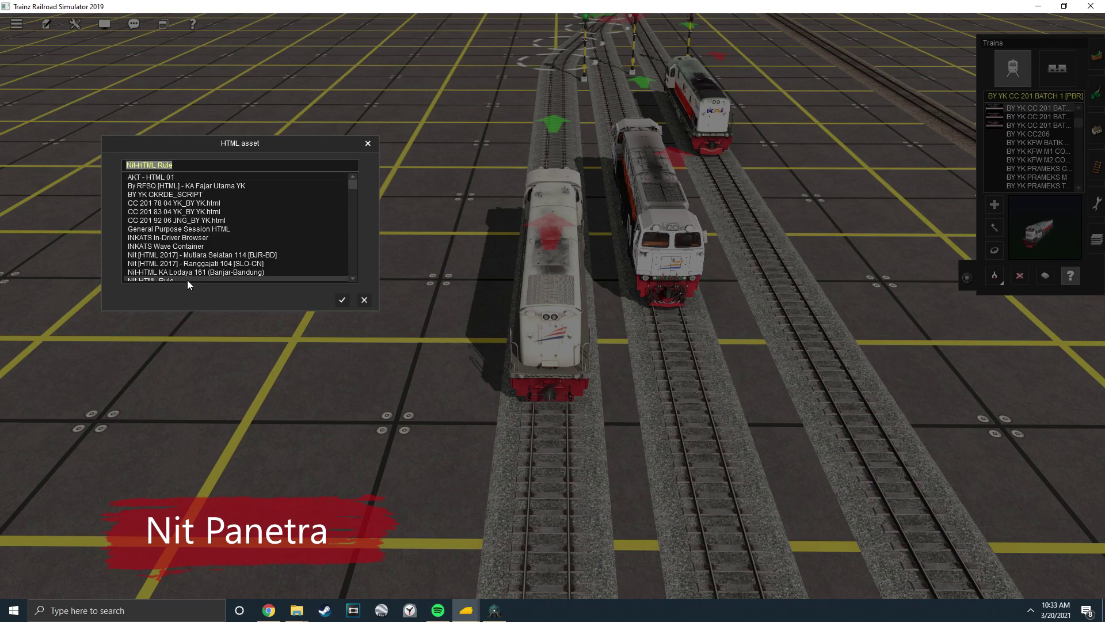
click(342, 300)
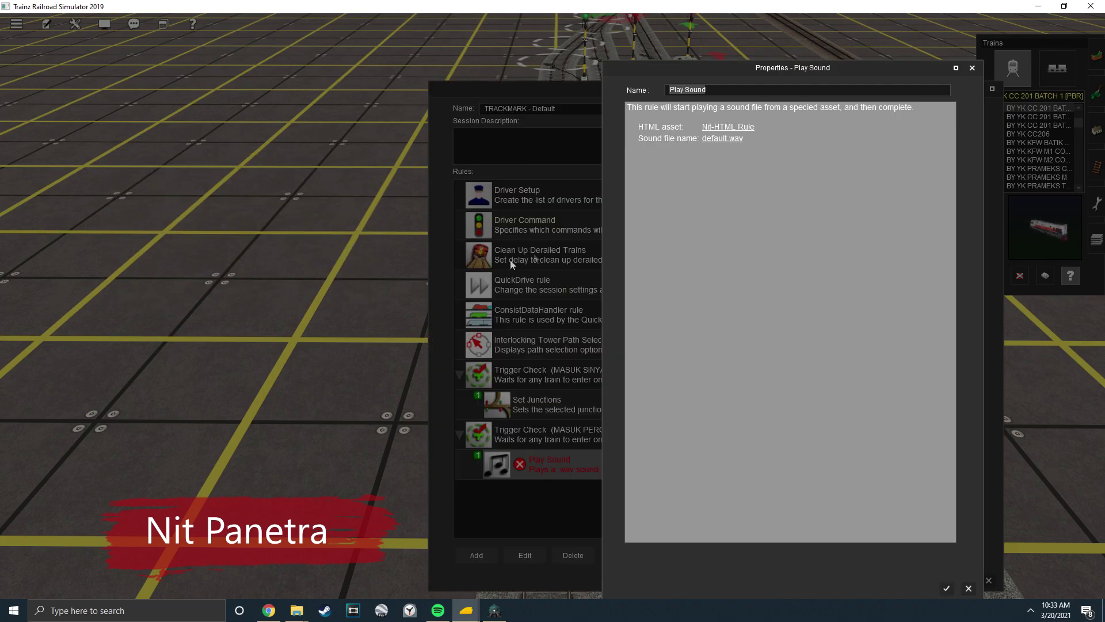
click(720, 140)
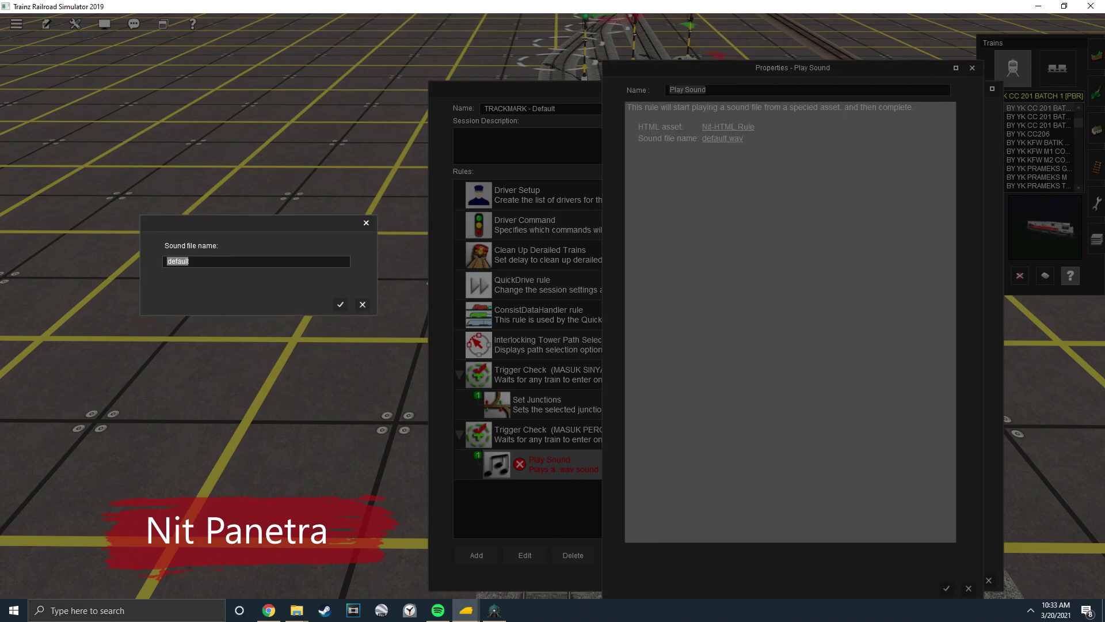
mouse_move(298, 609)
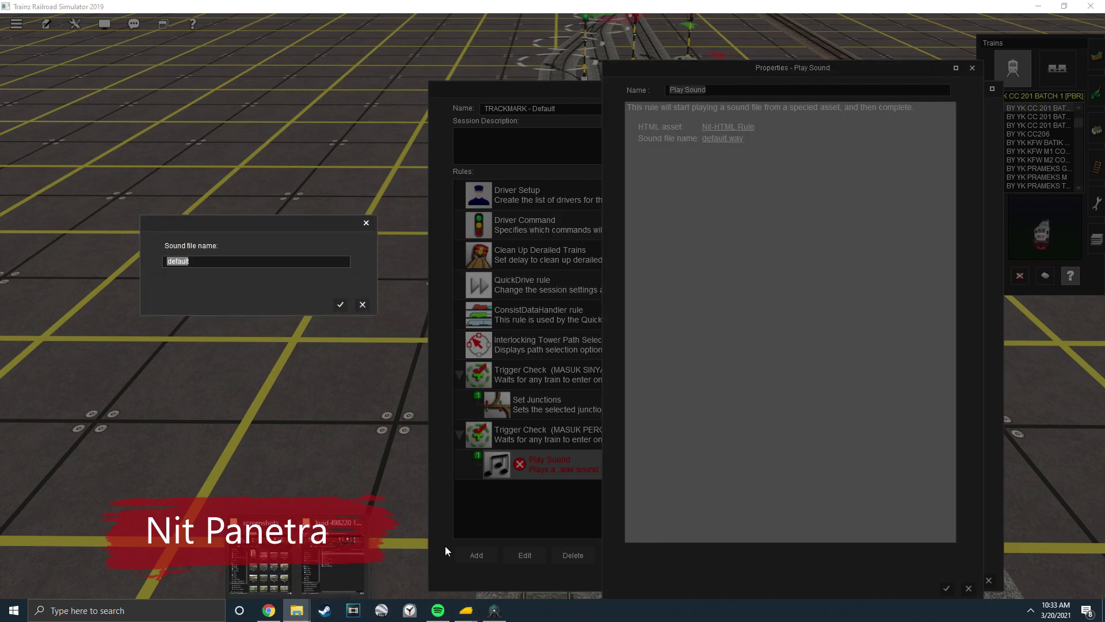
click(345, 563)
click(345, 565)
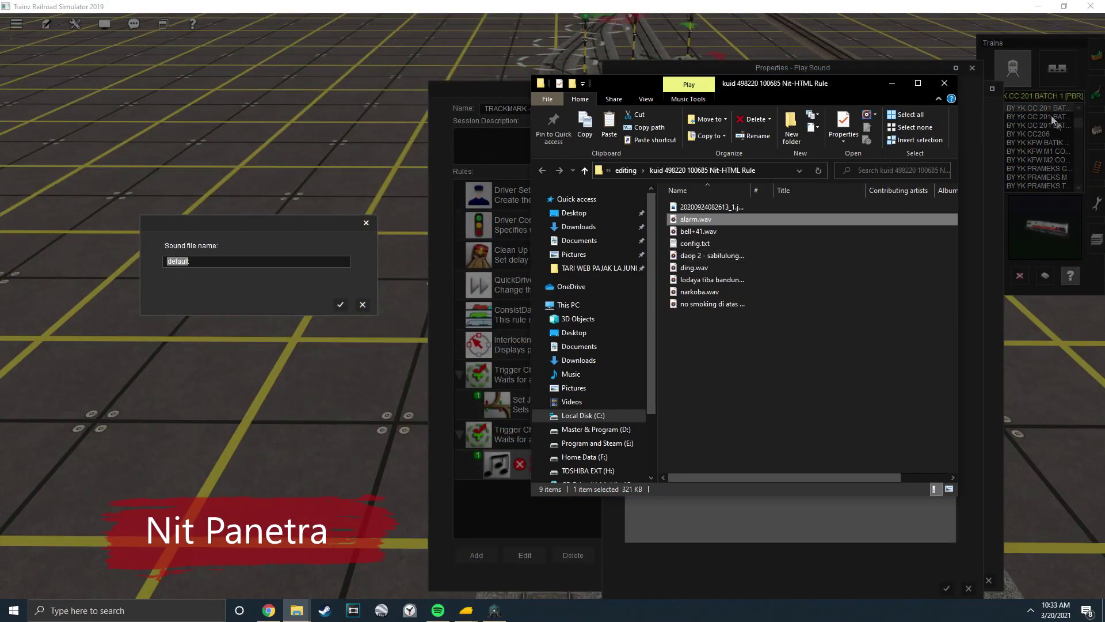
click(954, 77)
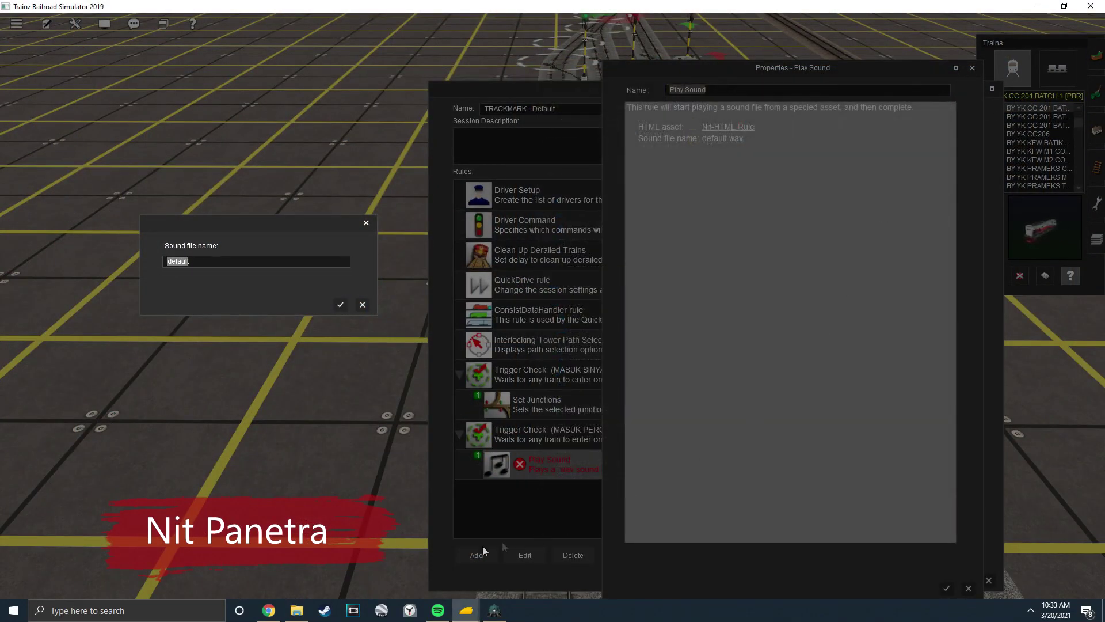
Step: Switch to Content Manager, move its window aside, and open the Nit-HTML Rule asset's folder in Explorer
mouse_move(468, 612)
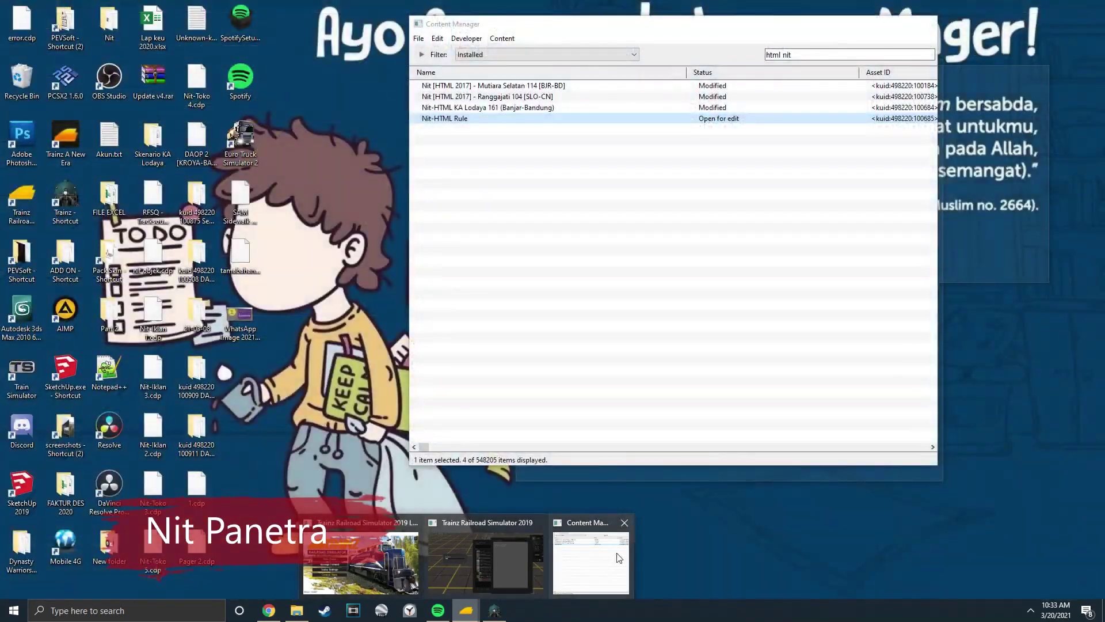
click(598, 554)
drag(811, 29, 514, 68)
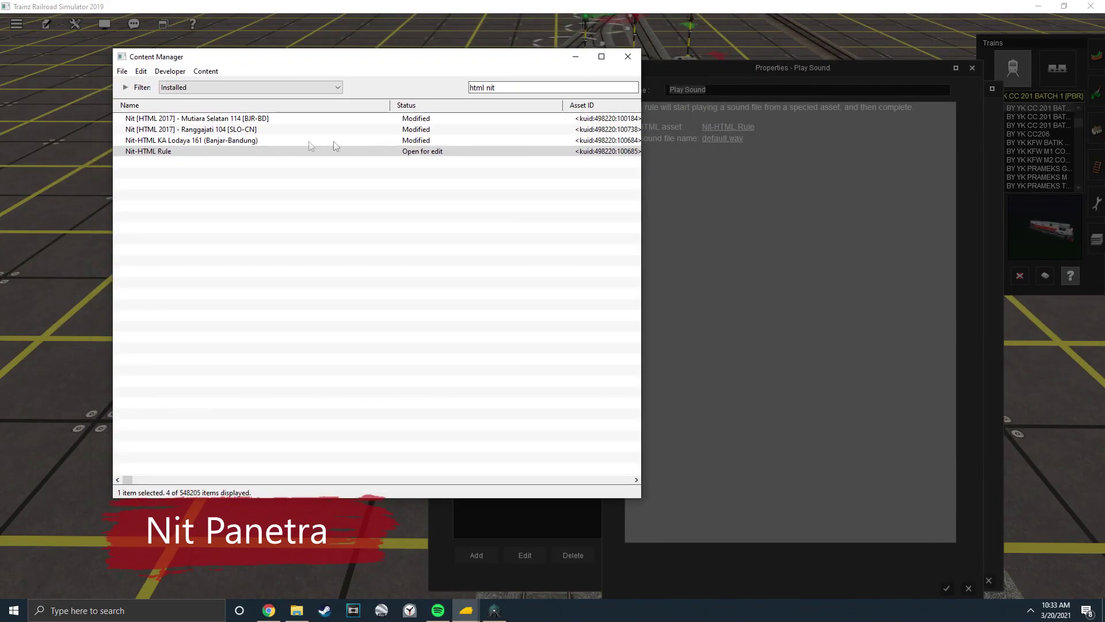
right_click(163, 152)
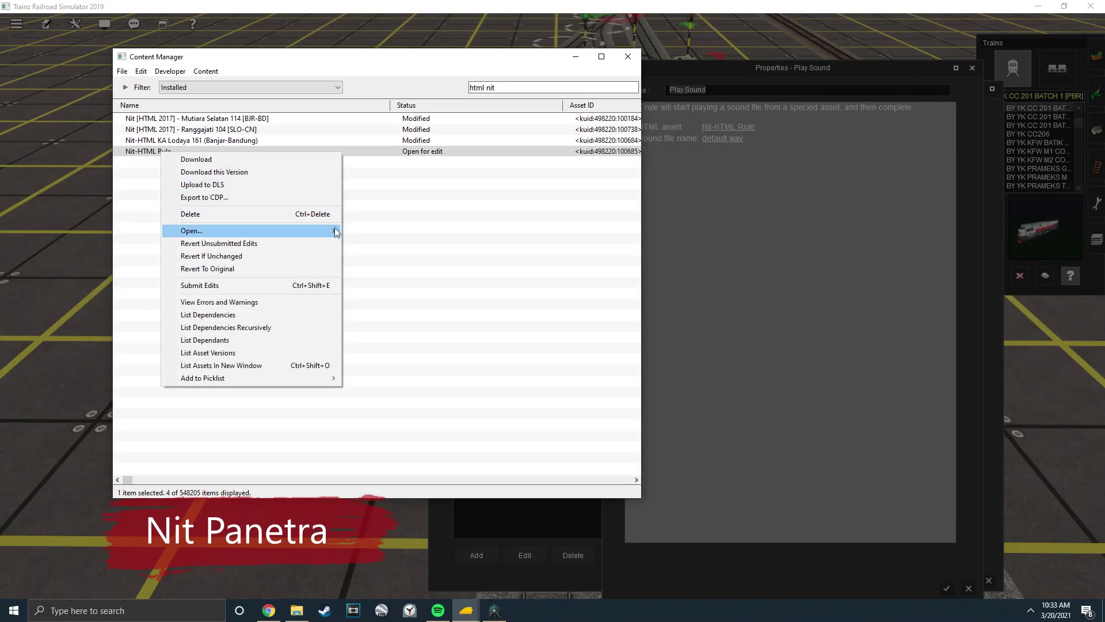
mouse_move(332, 233)
click(390, 243)
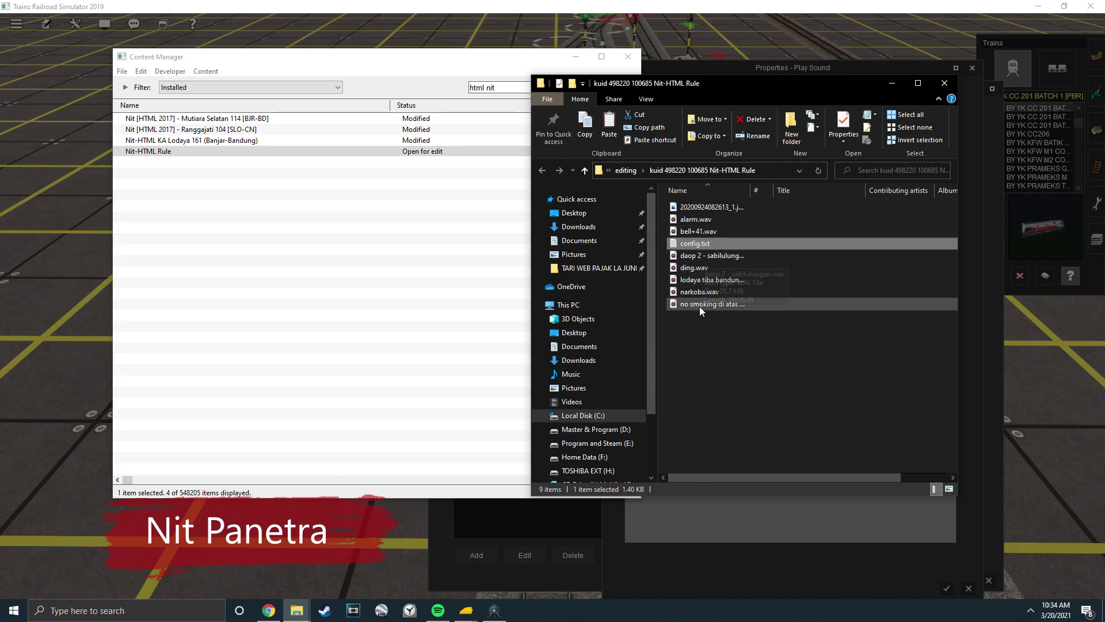
Step: Copy the file name "lodaya tiba bandung" from the wav file in the Nit-HTML Rule folder
click(702, 284)
right_click(702, 284)
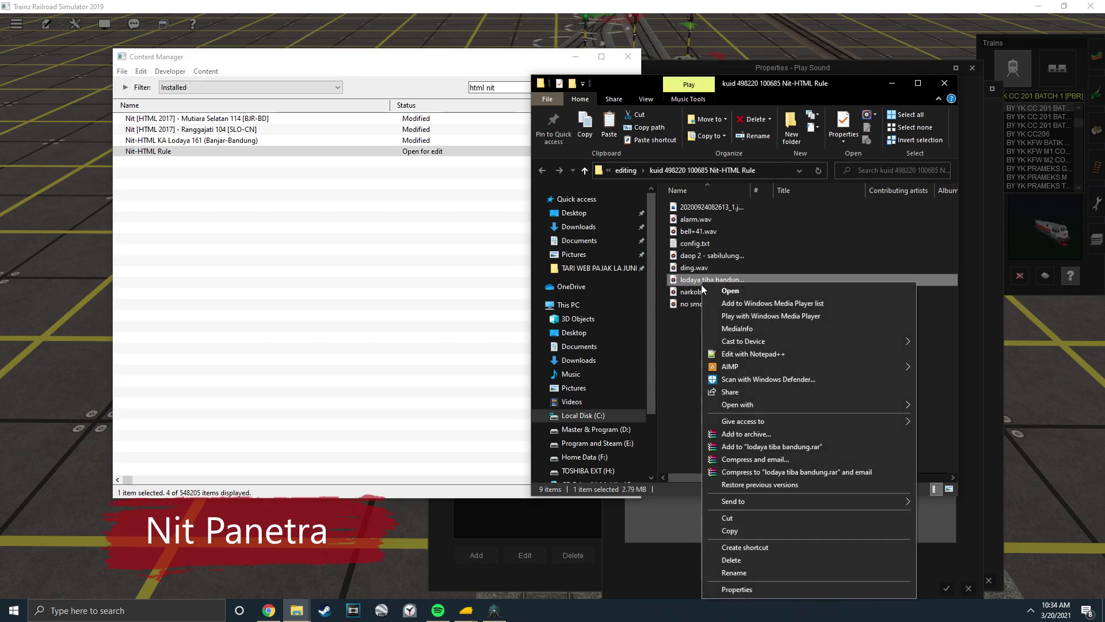
click(758, 568)
right_click(716, 282)
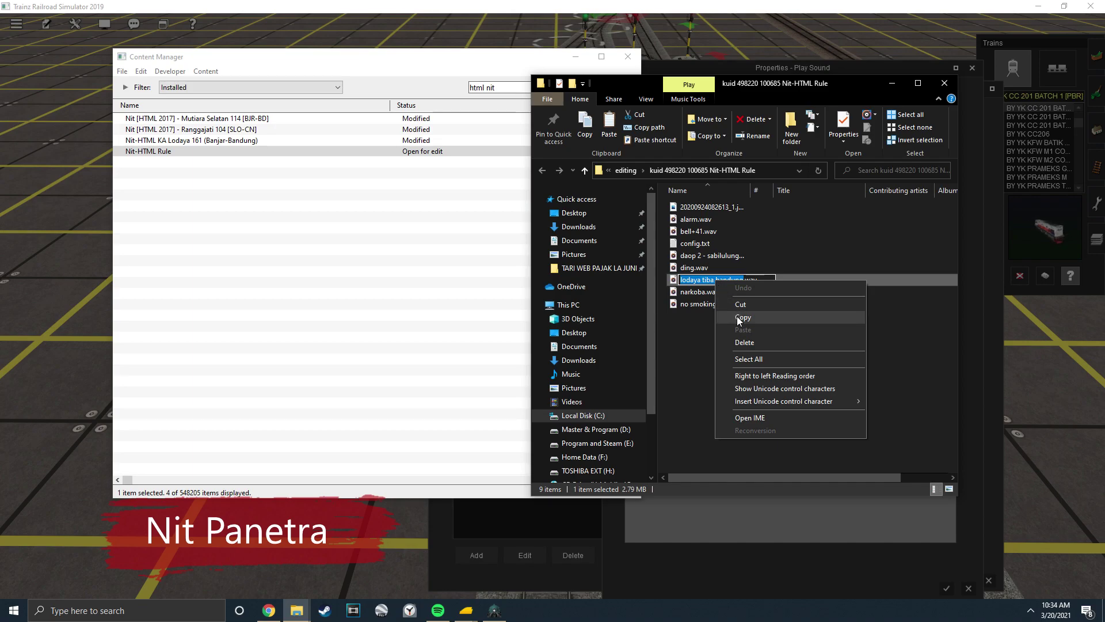
click(684, 305)
right_click(689, 282)
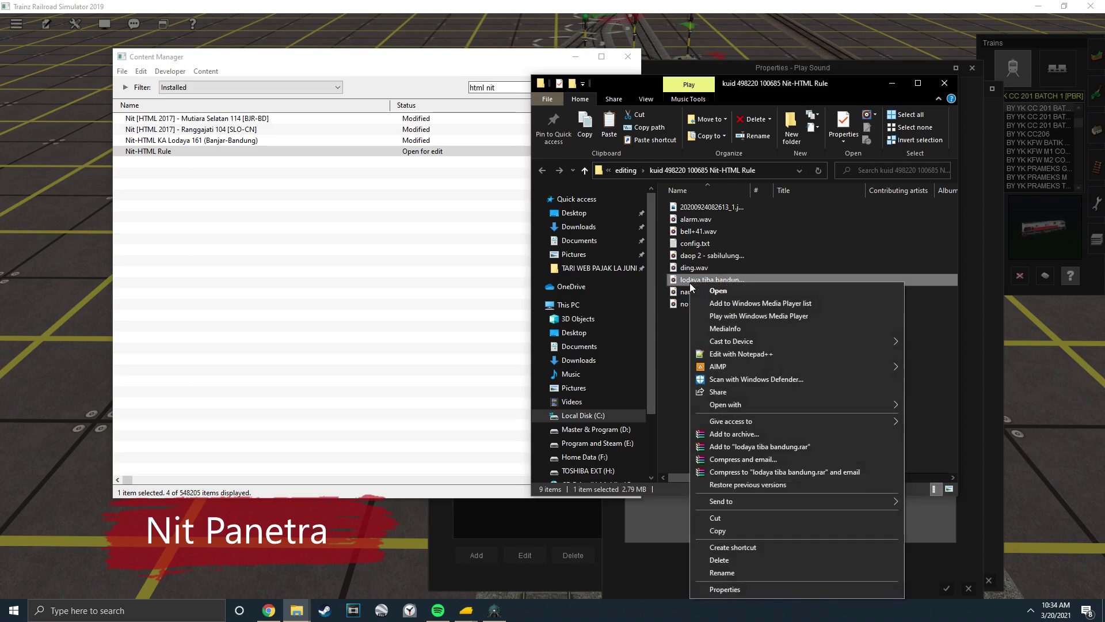
click(722, 572)
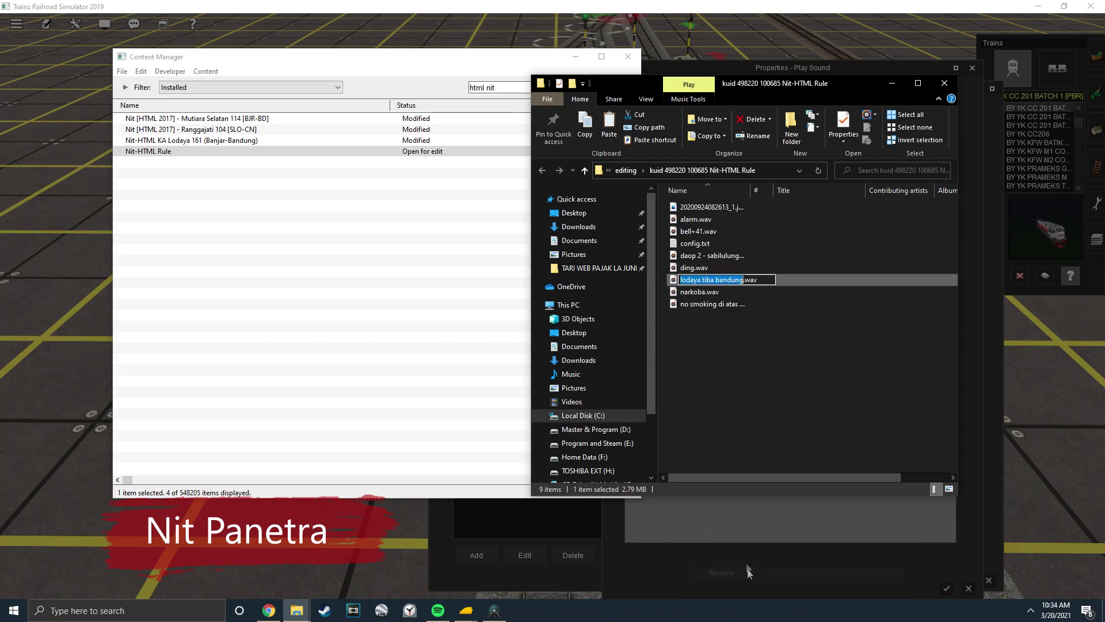
right_click(731, 278)
click(750, 314)
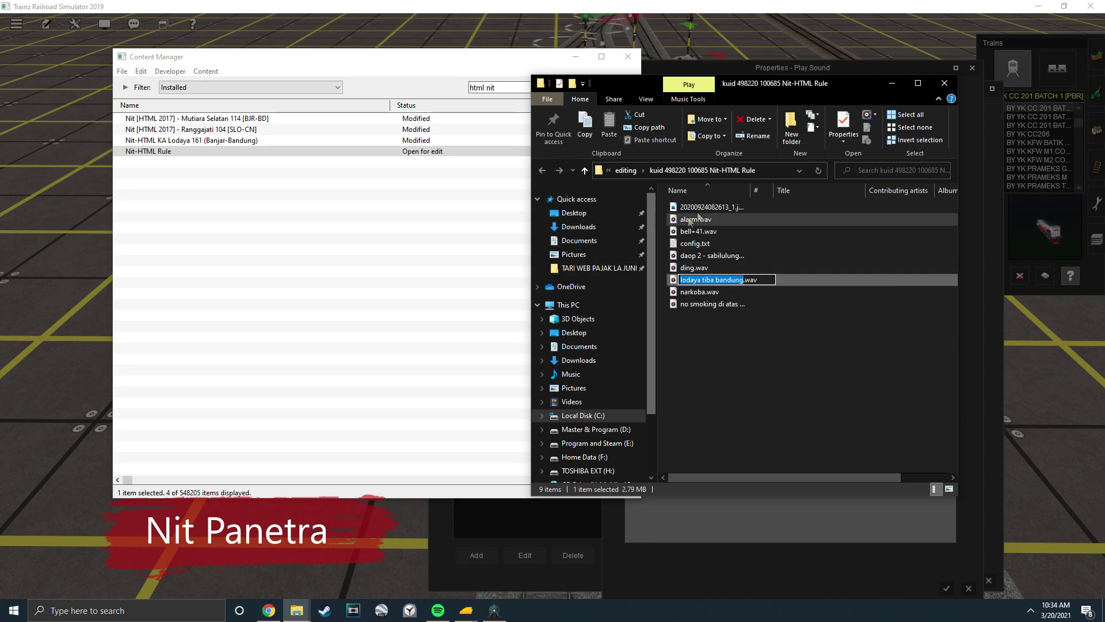
Step: Close the asset folder, set the Play Sound rule's sound file name to "lodaya tiba bandung" in Trainz, and accept the rule and session edits
click(944, 84)
click(916, 151)
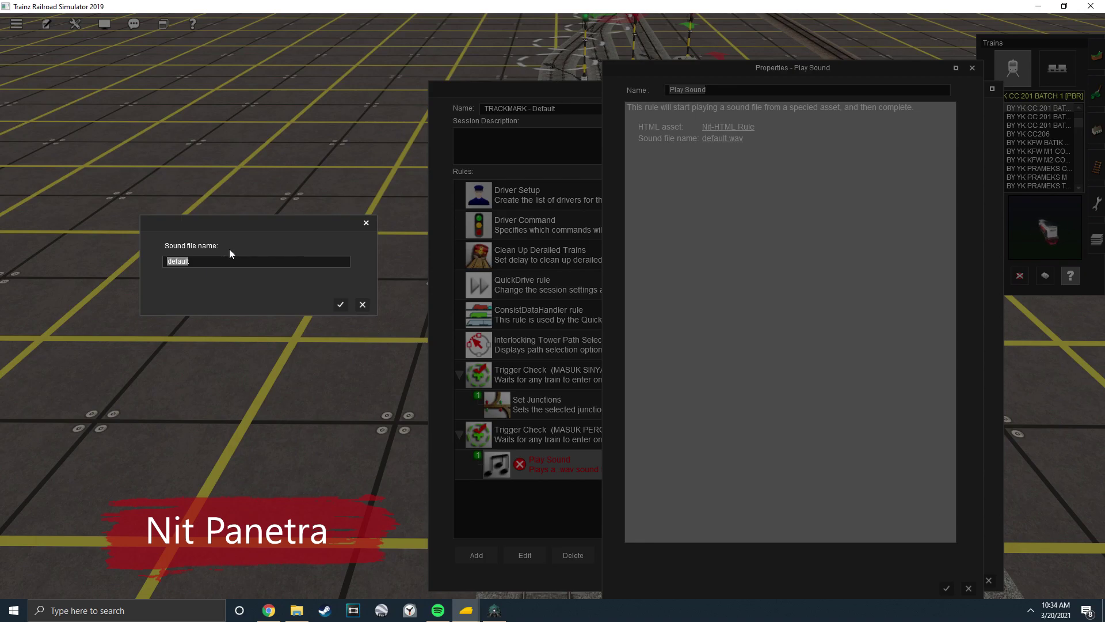
text(lodaya tiba bandung)
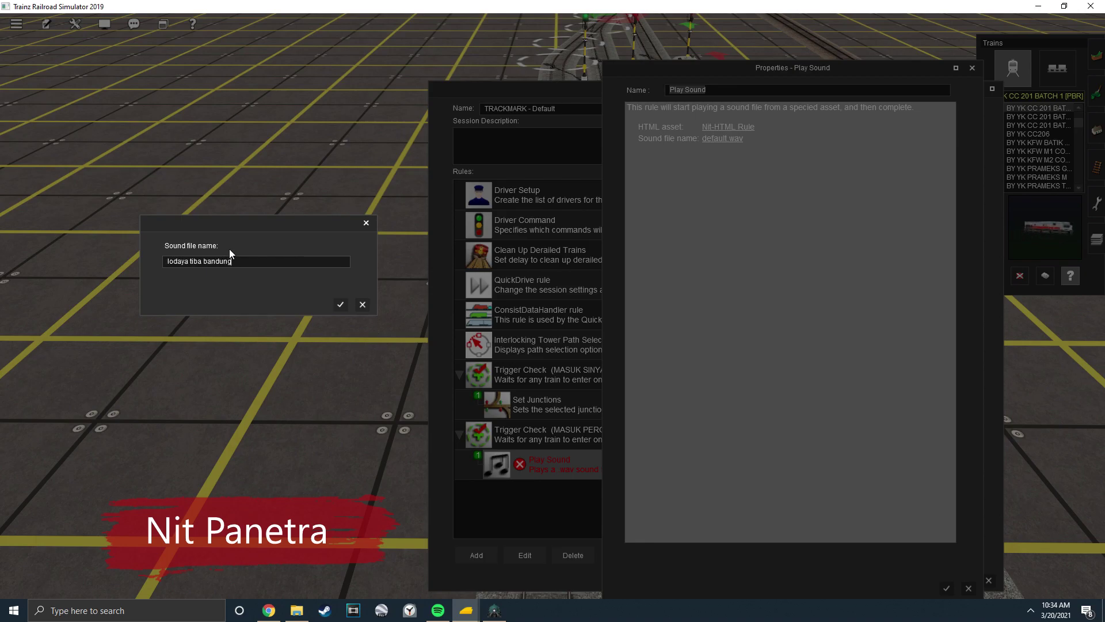
click(339, 305)
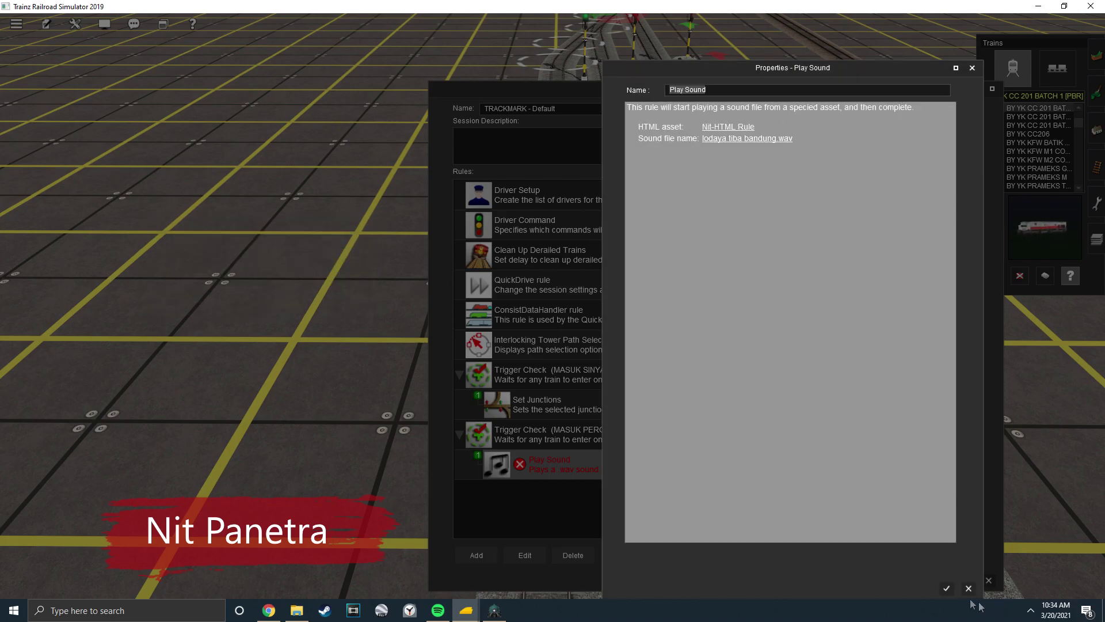
click(945, 589)
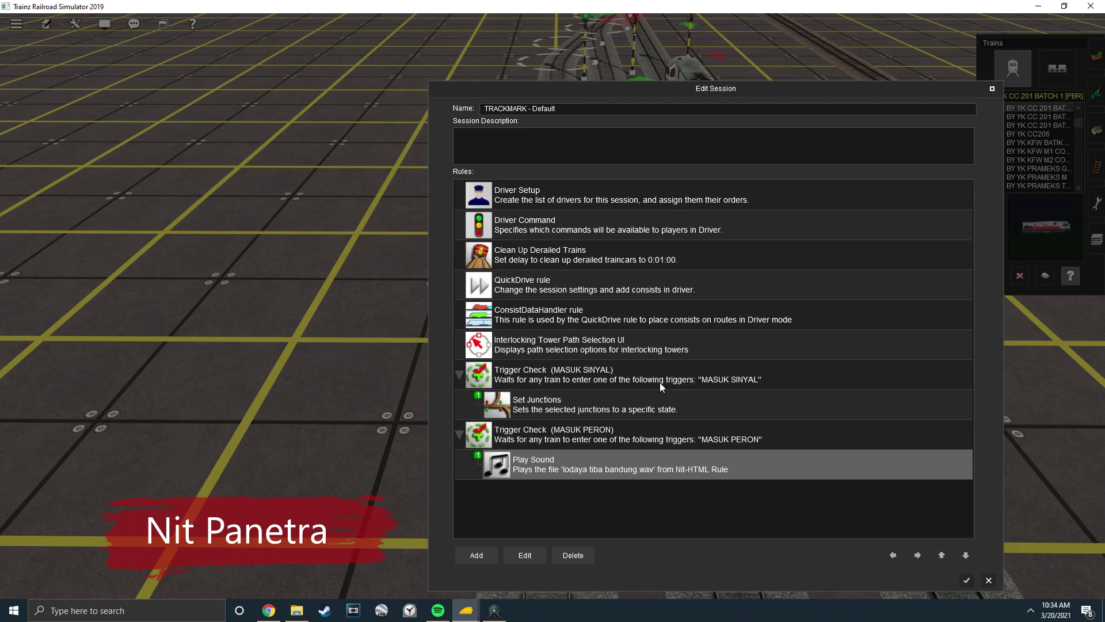
click(967, 580)
Step: Put away the Trains tools and start Quick Drive, overwriting the existing TRACKMARK route and session
scroll(901, 360, down, 6)
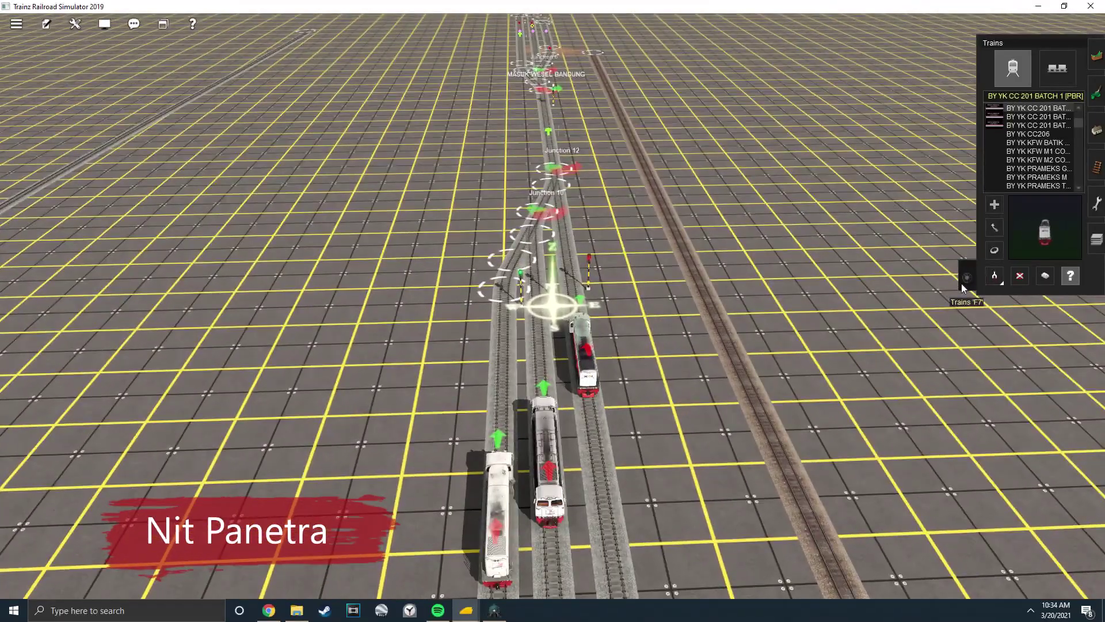
click(959, 287)
scroll(606, 176, down, 5)
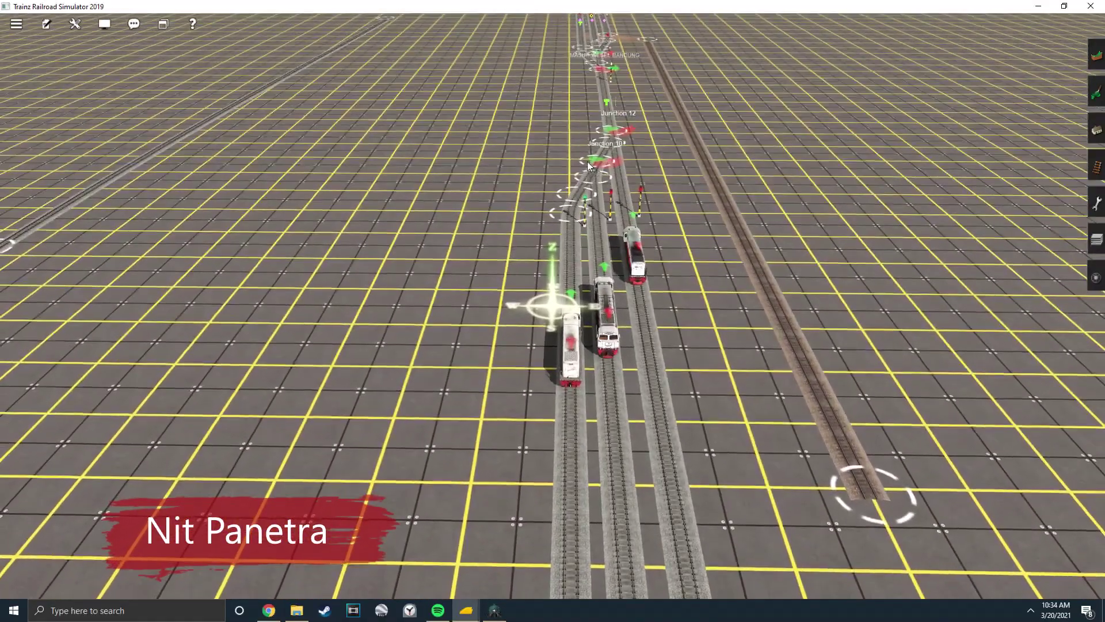
click(75, 24)
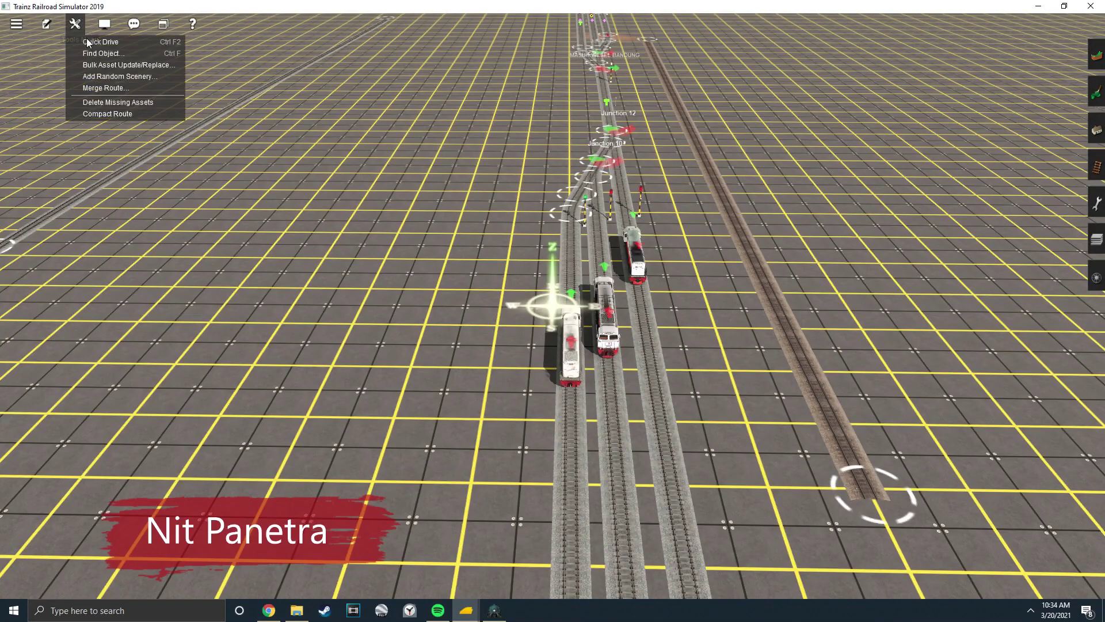
click(137, 60)
click(598, 332)
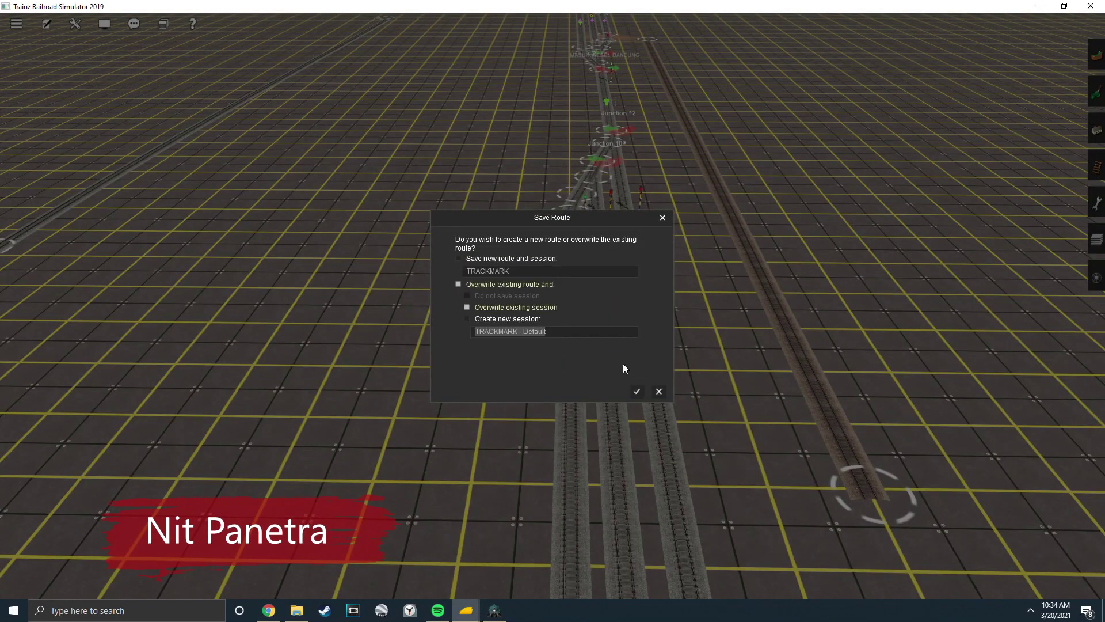
click(636, 391)
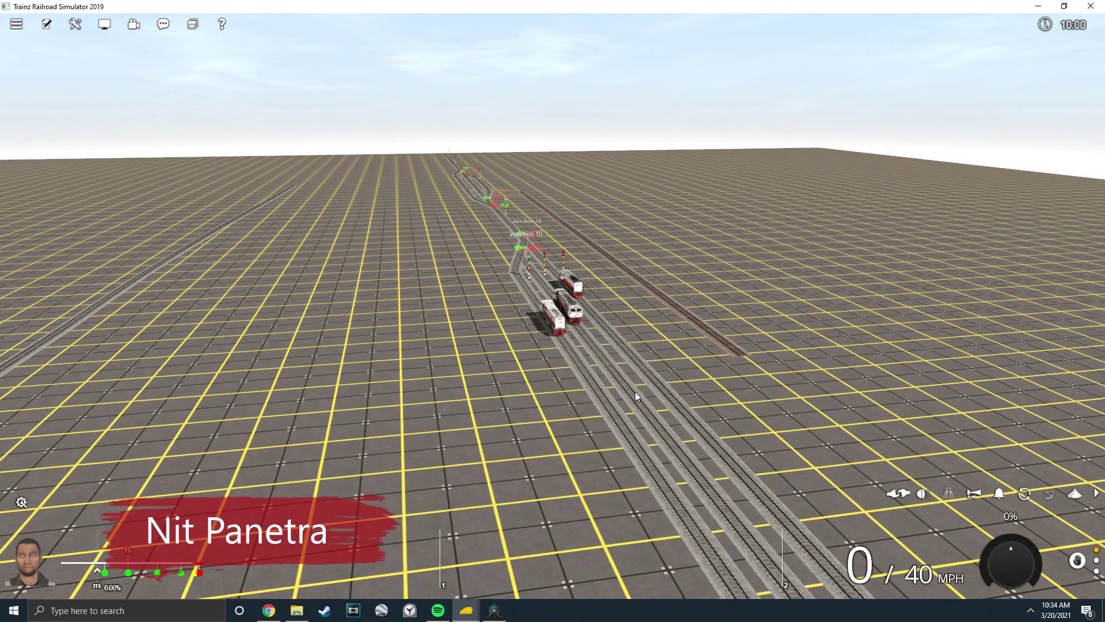
Step: Bring the locomotives into close view and switch the speed display to KPH
scroll(645, 244, up, 5)
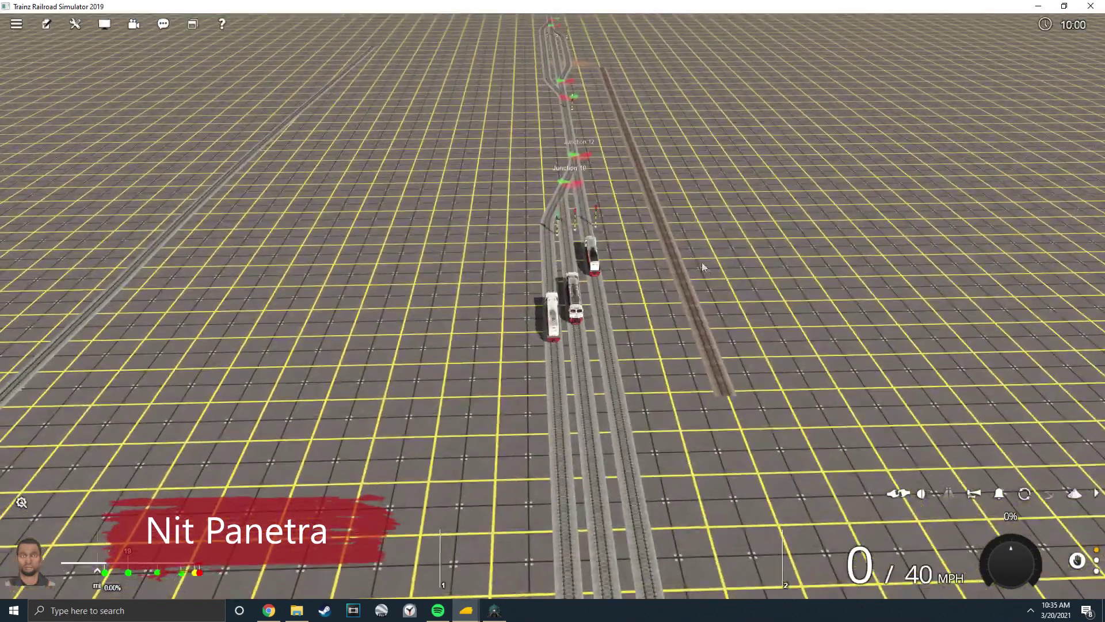
drag(645, 244, 951, 325)
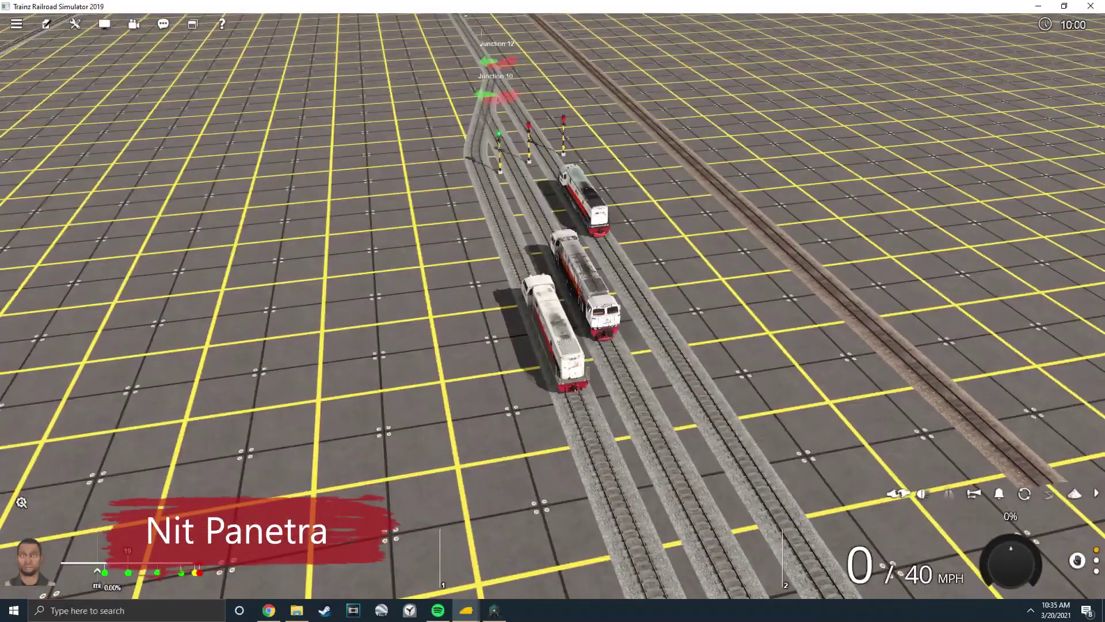
click(1030, 596)
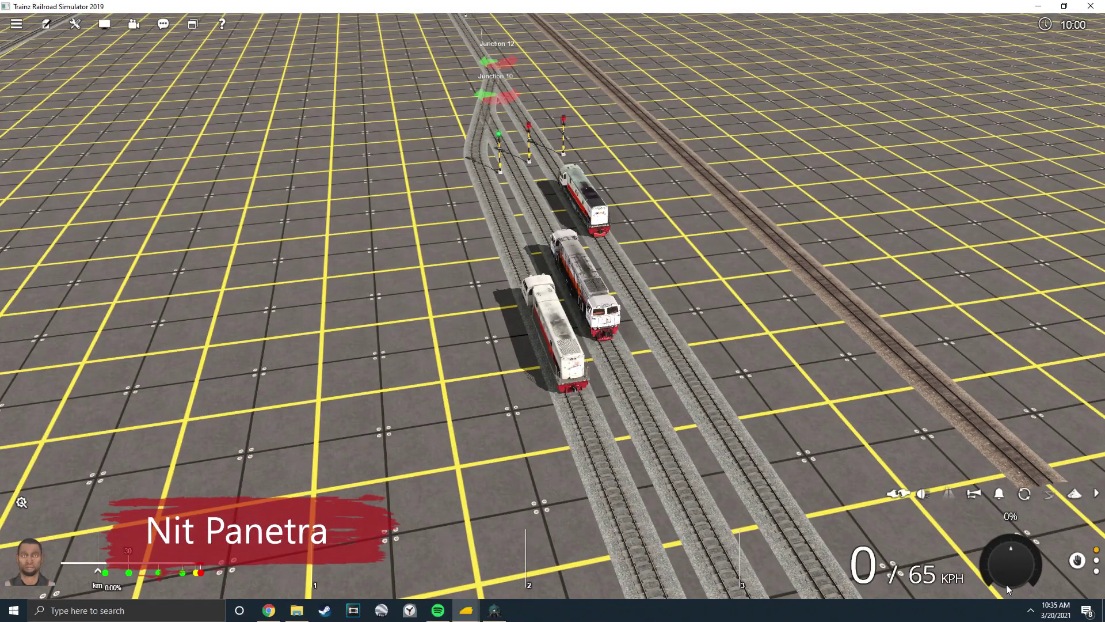
Step: Drive the locomotive through the MASUK PERON trigger, raising the throttle to about 58%, and stop it beside the platform tracks
drag(1013, 548, 978, 547)
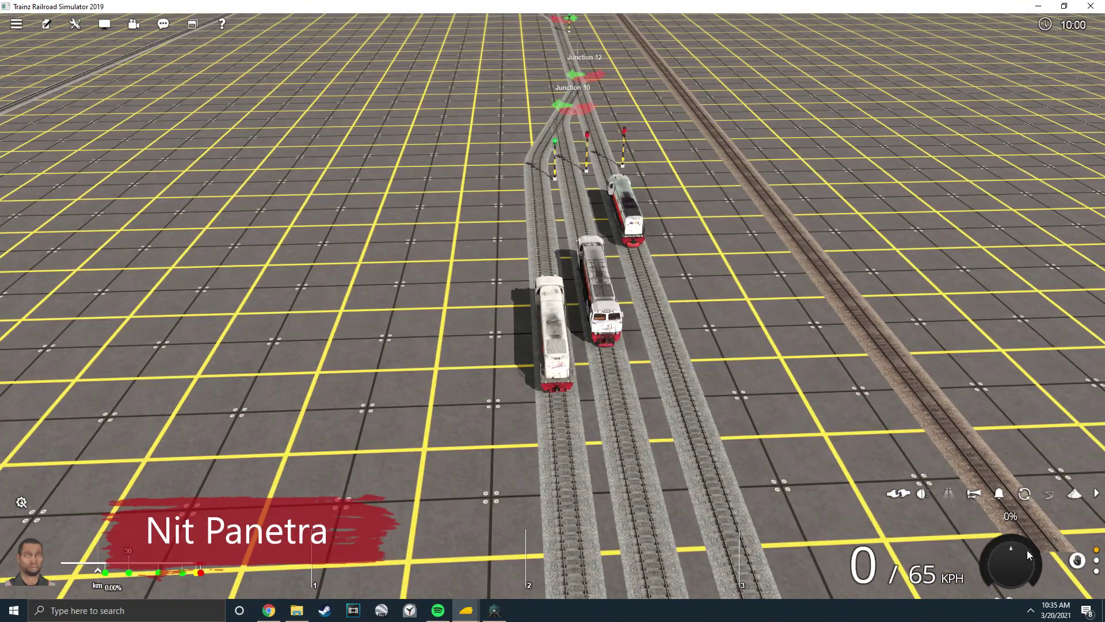
drag(870, 424, 724, 318)
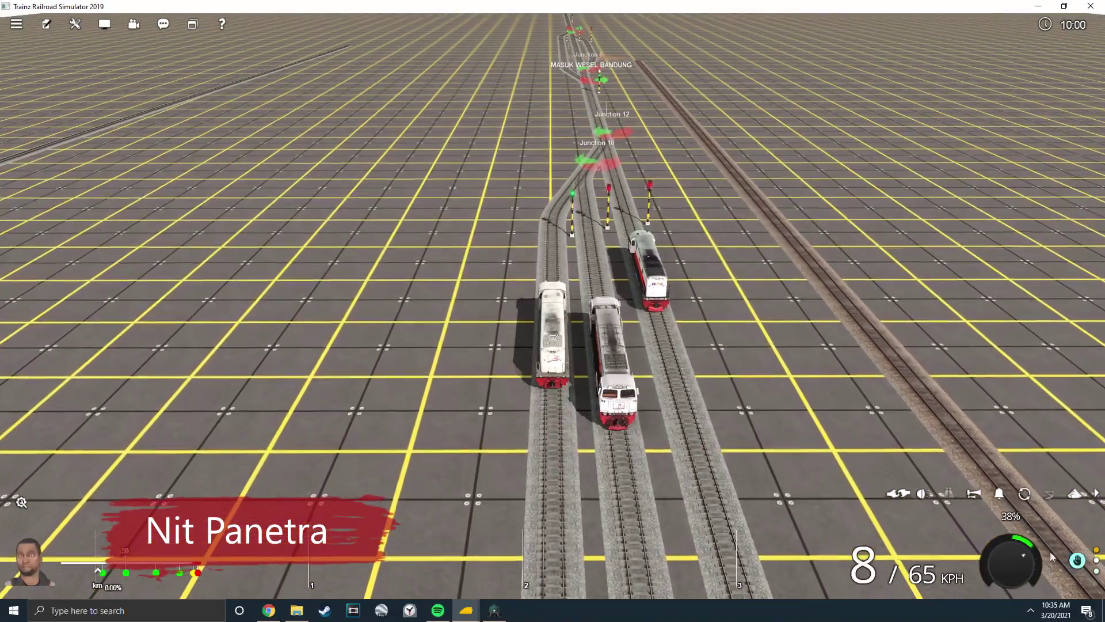
drag(1037, 555, 1039, 560)
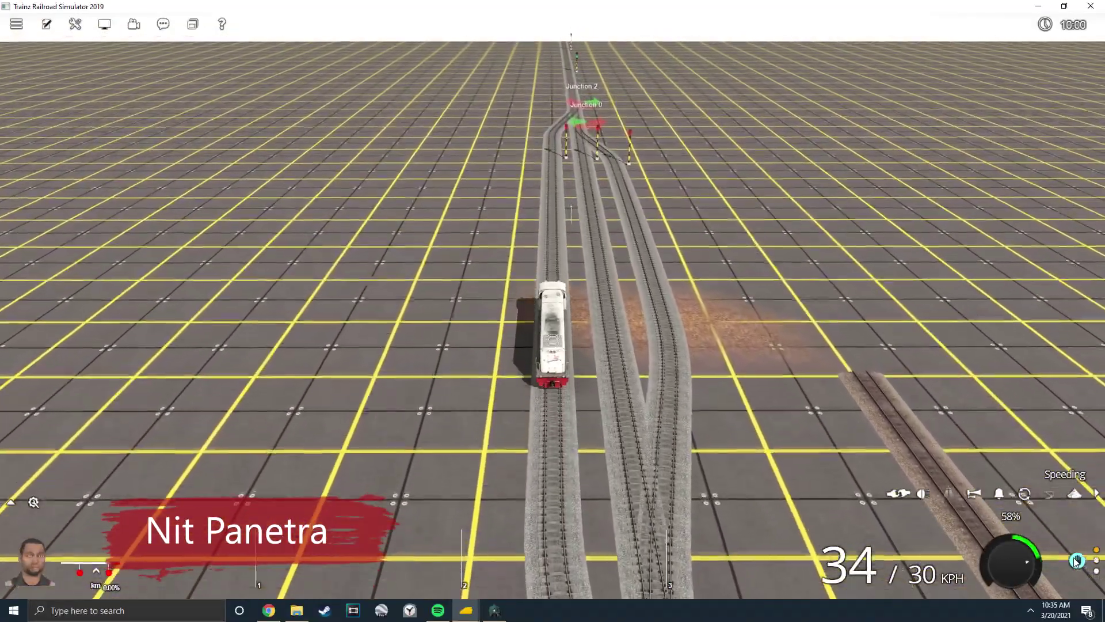
click(1076, 561)
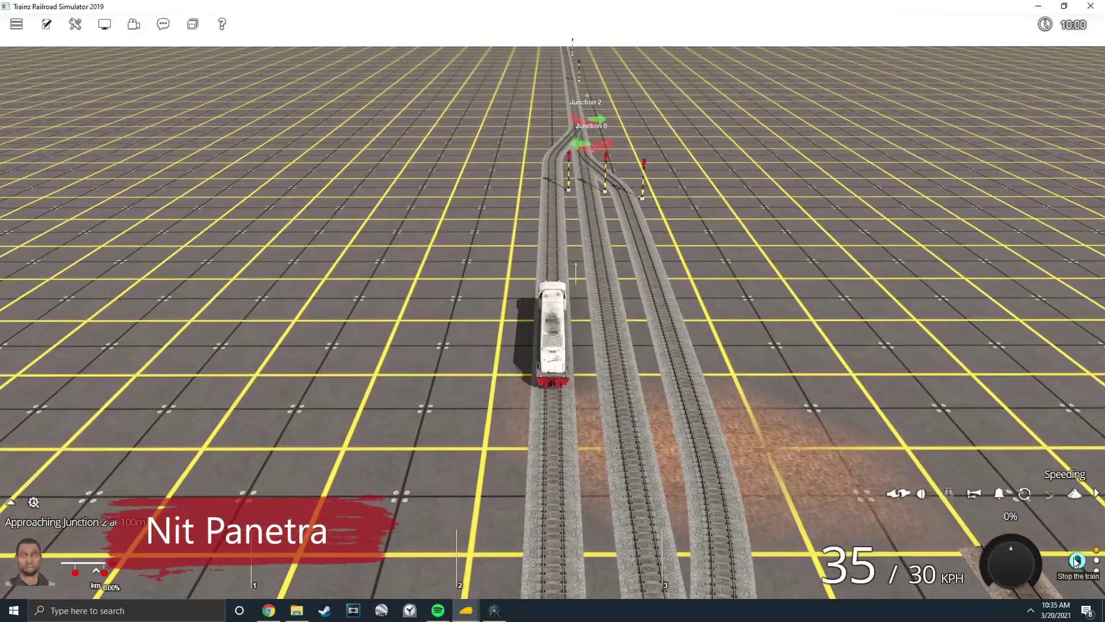